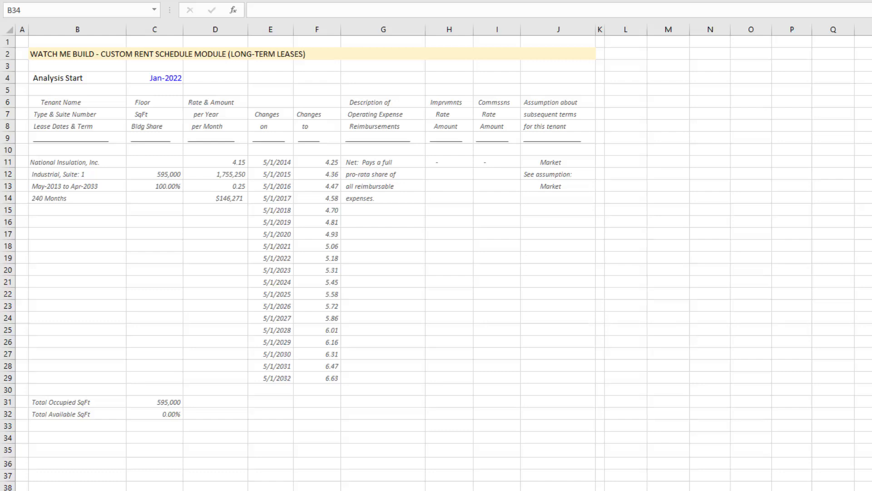
- Review the tenant lease block: 4.15 starting rate, 595,000 SF, lease May-2013 to Apr-2033
drag(88, 104, 569, 380)
click(463, 330)
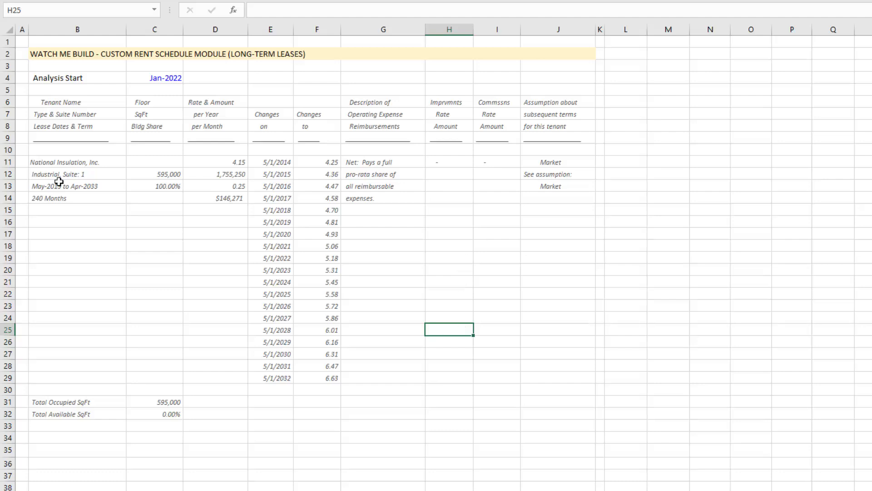
drag(66, 103, 533, 373)
click(415, 331)
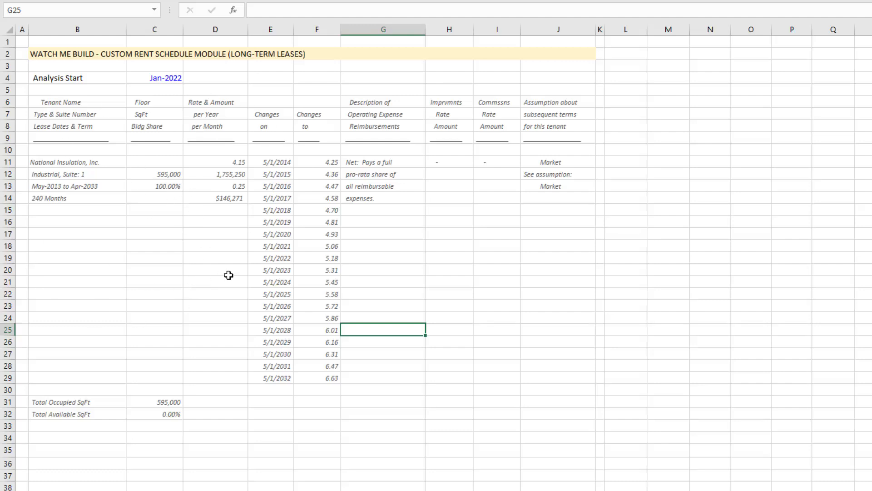
scroll(291, 270, down, 1)
scroll(291, 270, down, 6)
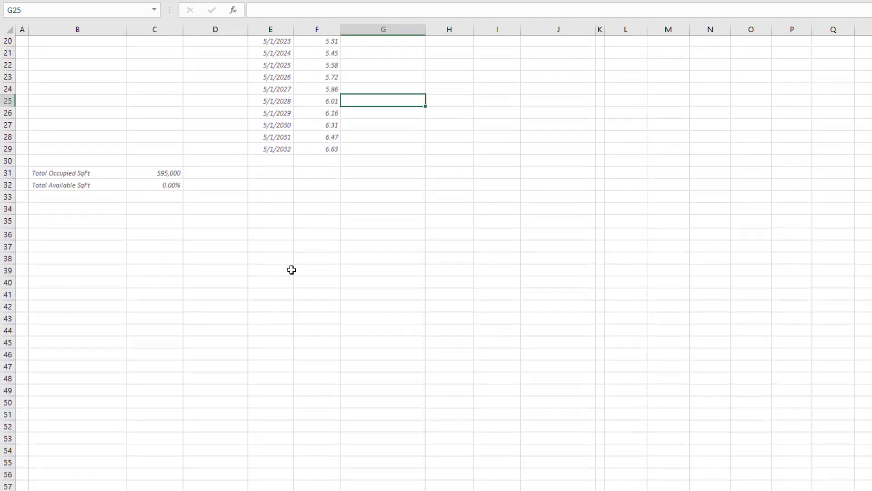
click(89, 198)
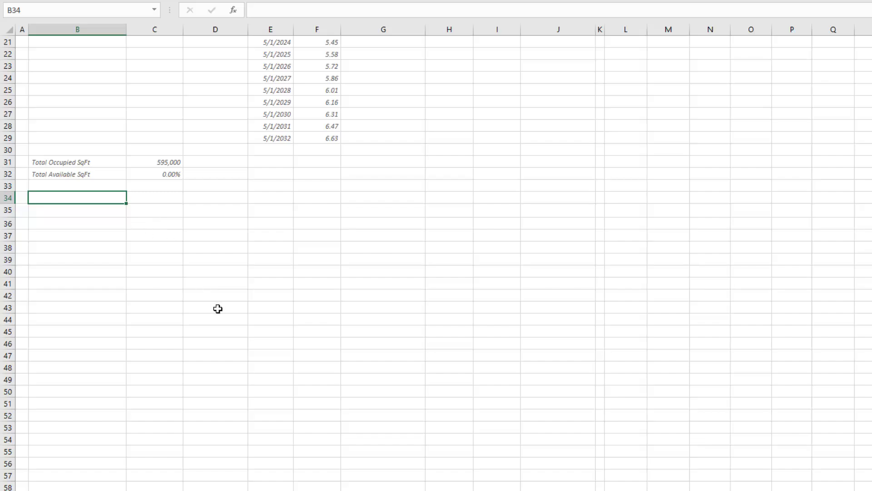
scroll(219, 309, up, 5)
scroll(219, 310, up, 2)
mouse_move(124, 107)
mouse_down()
mouse_move(99, 115)
mouse_move(565, 338)
mouse_move(586, 366)
mouse_up()
click(384, 293)
drag(273, 163, 320, 378)
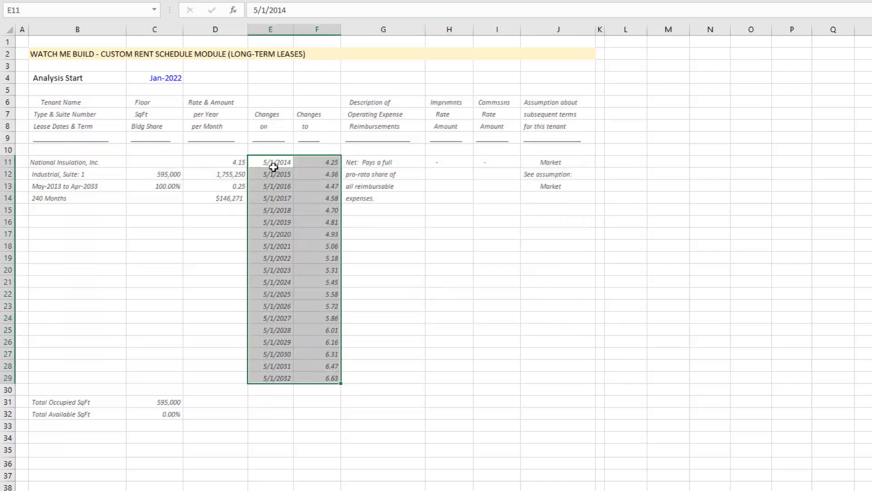
drag(275, 165, 273, 164)
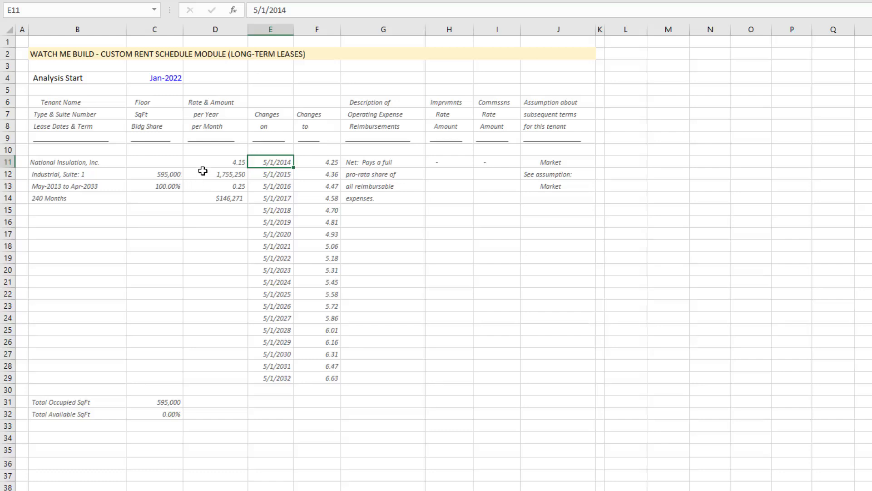
click(213, 162)
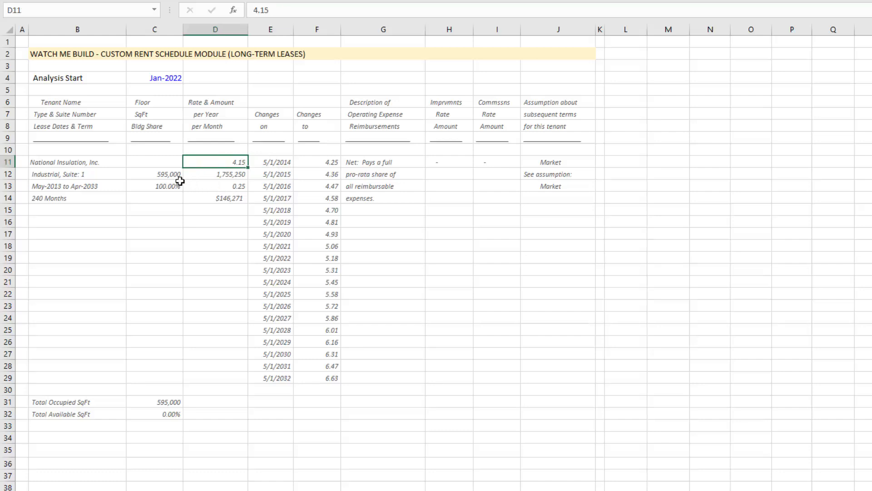
click(162, 174)
click(224, 163)
click(66, 186)
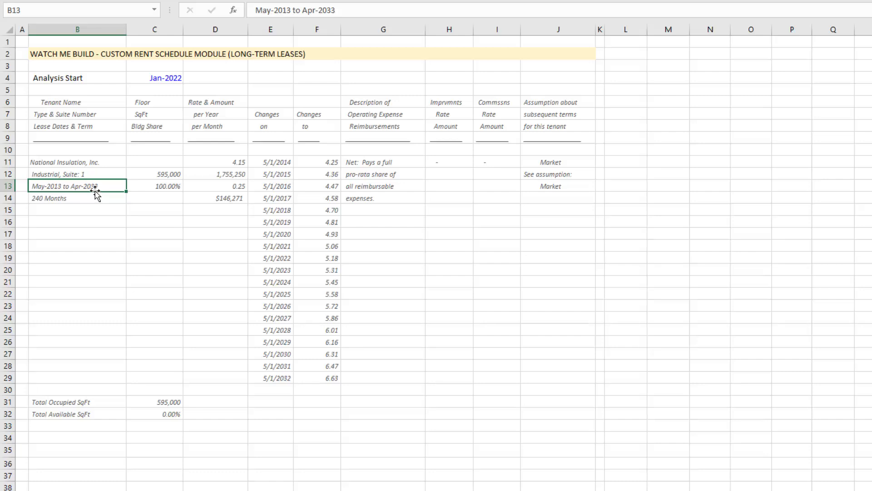
- Check the yearly rent change dates and rates from 5/1/2014 to 2032 against the Jan-2022 analysis start
click(267, 163)
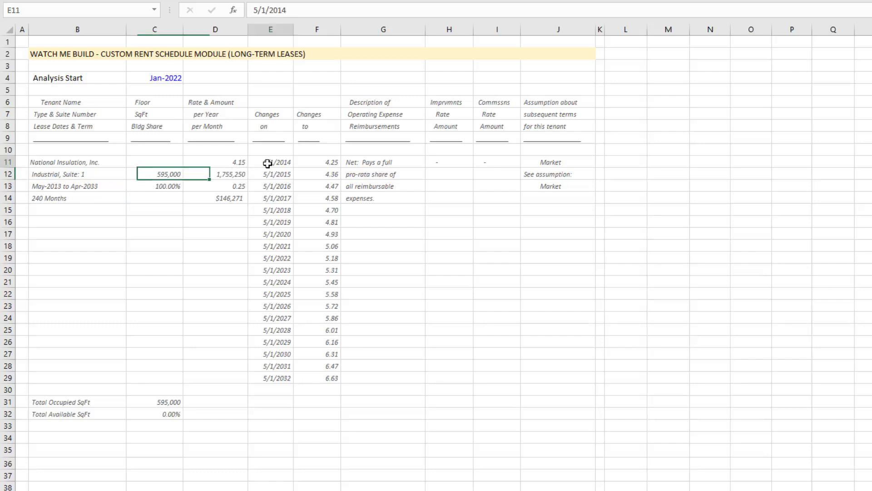
click(309, 165)
click(273, 176)
click(317, 172)
click(272, 185)
click(313, 184)
click(282, 195)
click(315, 197)
click(273, 210)
click(318, 209)
click(173, 89)
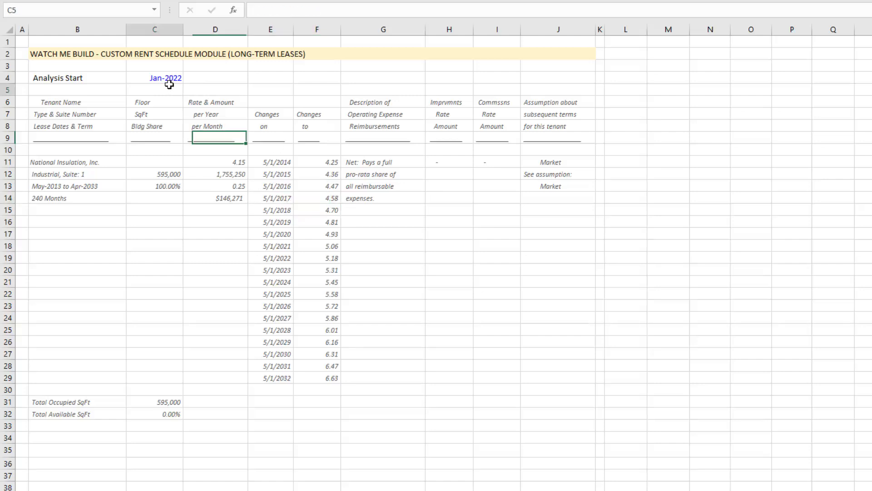
click(167, 76)
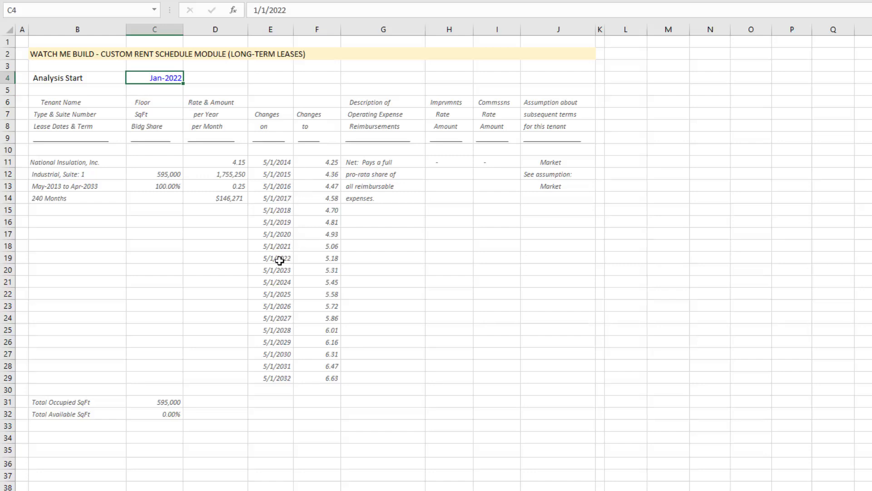
drag(317, 246, 322, 374)
click(296, 279)
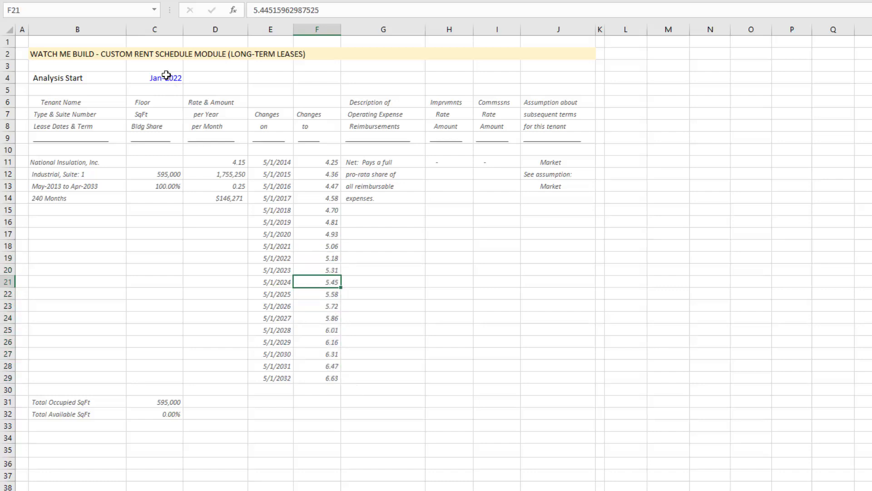
click(167, 77)
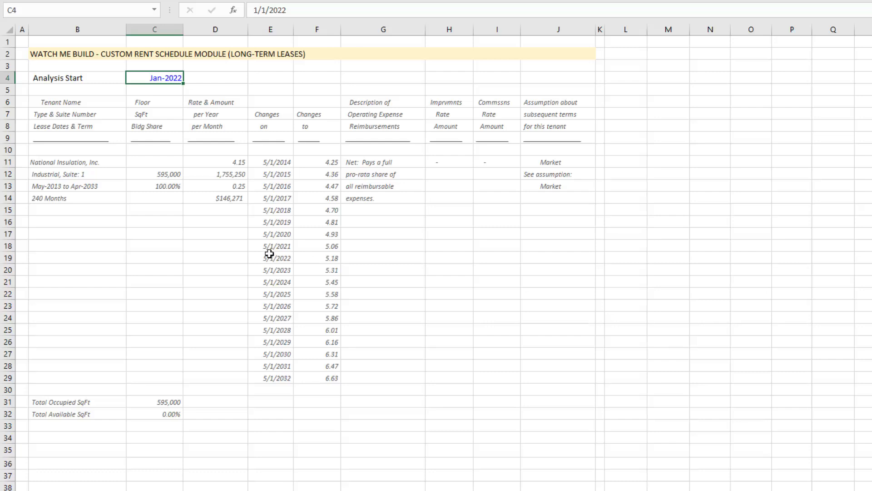
drag(274, 246, 323, 377)
click(313, 354)
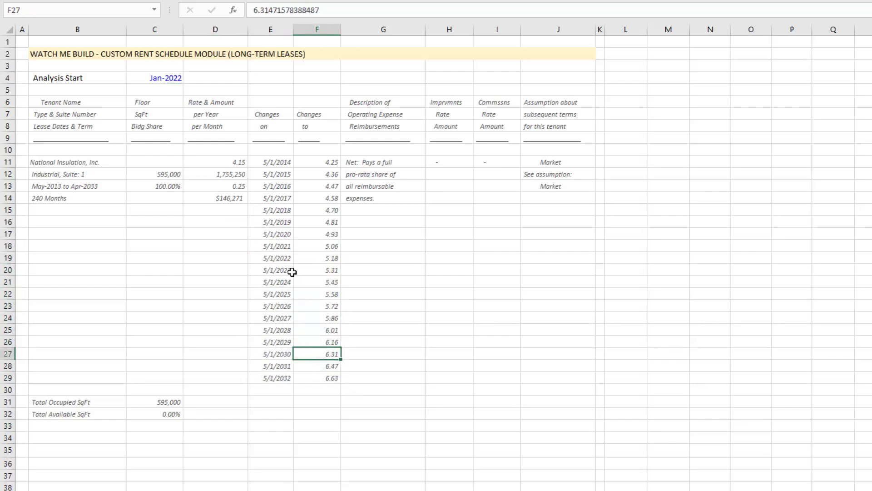
scroll(296, 263, down, 7)
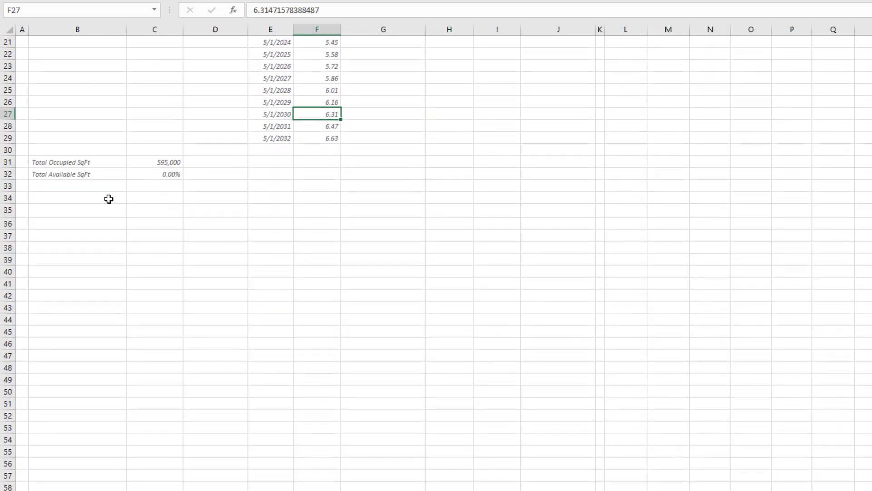
- Enter the Rent Roll title in B34 and the headings GLA, START DATE, END DATE, TYPE in row 35
click(114, 199)
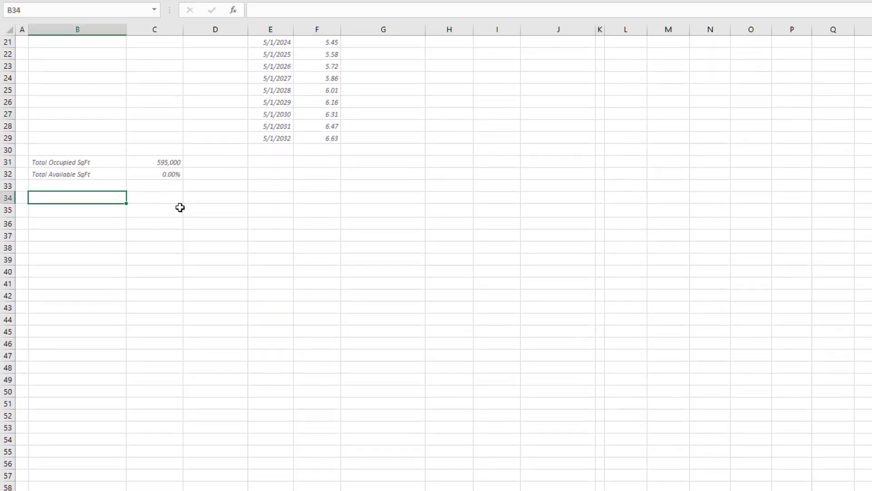
text(Rent Roll)
key(Return)
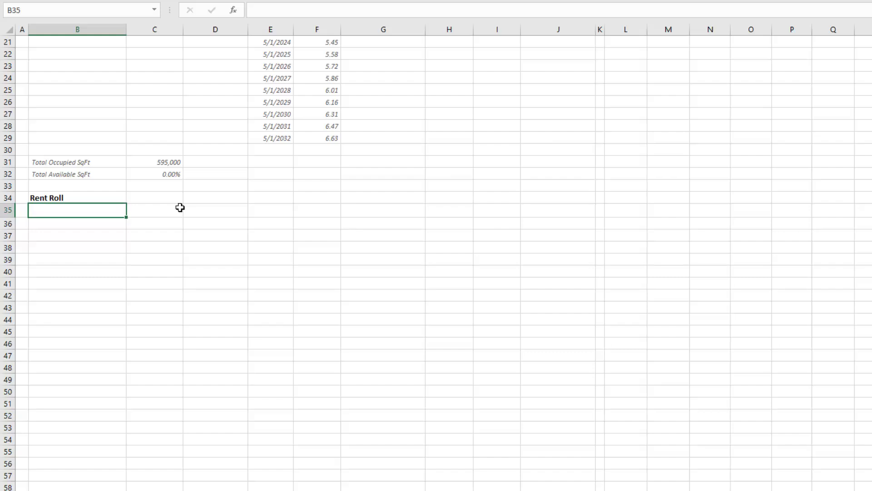
click(180, 207)
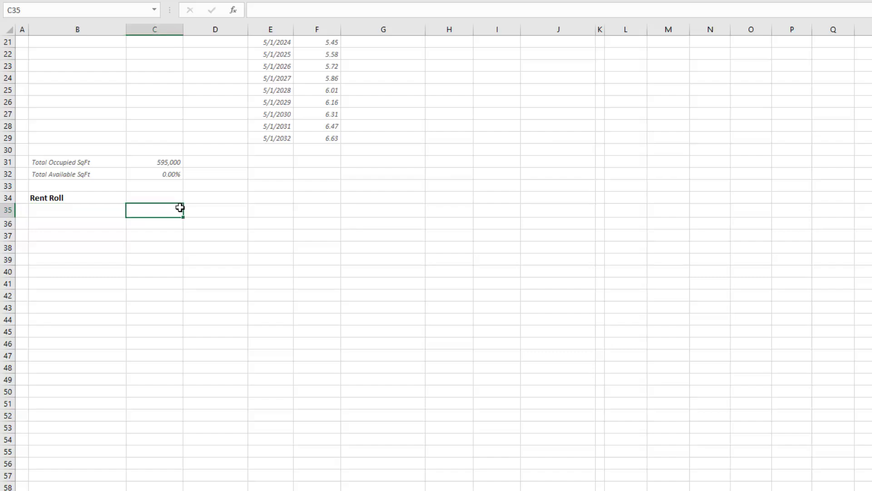
text(88)
key(BackSpace)
key(BackSpace)
text(GLA)
key(Tab)
text(START DATE)
key(Tab)
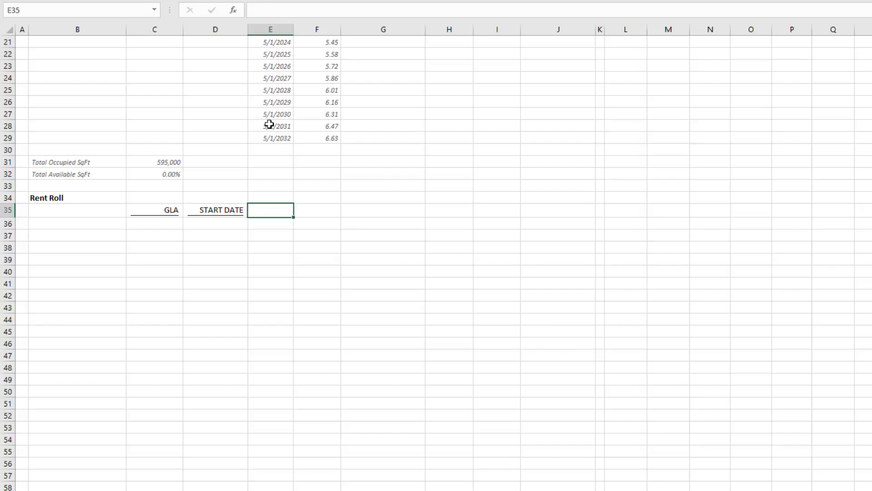
text(END DATE)
key(Tab)
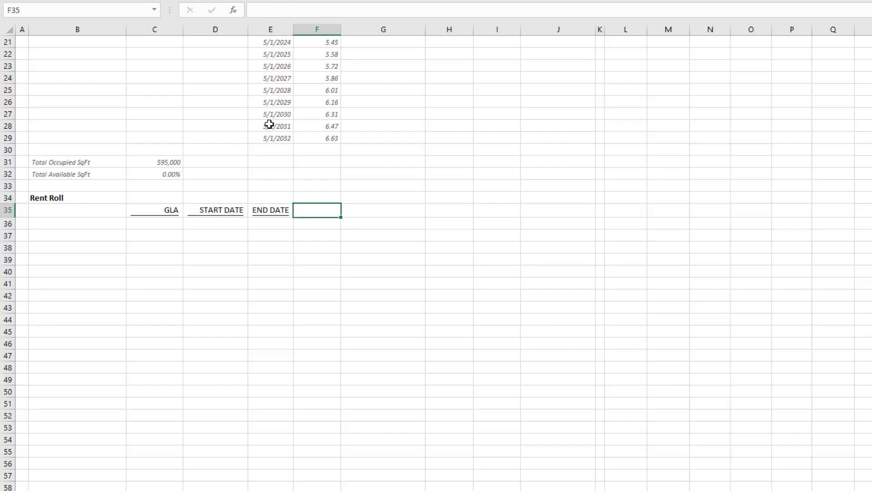
text(TYPE)
key(Tab)
- Add headings INITIAL RENT/SF, INITIAL RENT, AMT/SF, AMOUNT, autofitting column H for INITIAL RENT
text(INITIAL RENT/SF)
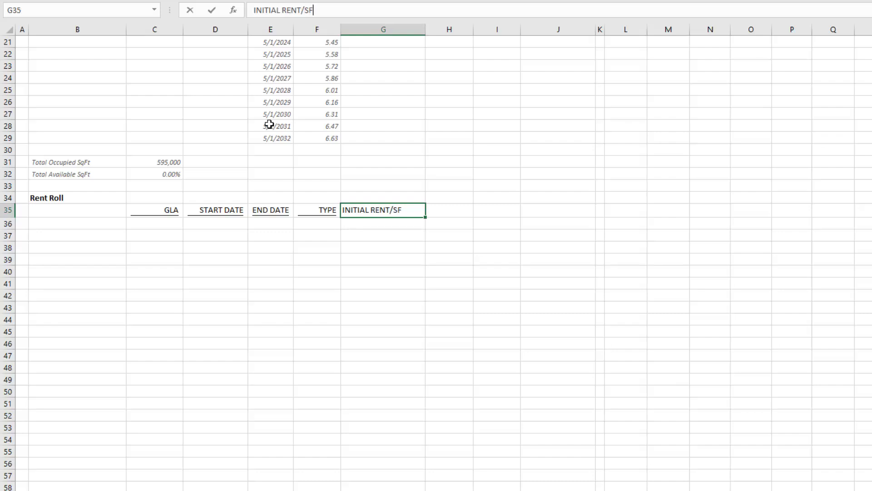
key(Tab)
text(INITIAL RENT)
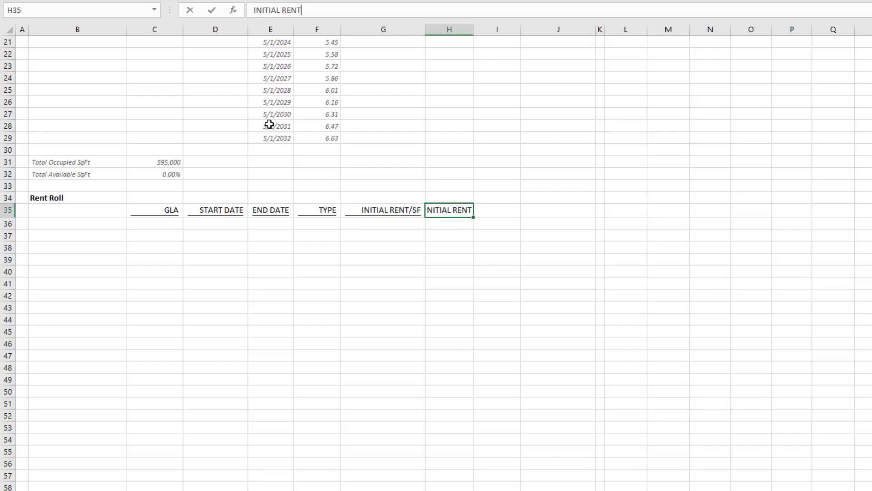
key(Tab)
key(Left)
key(alt+h)
key(o)
key(i)
key(Right)
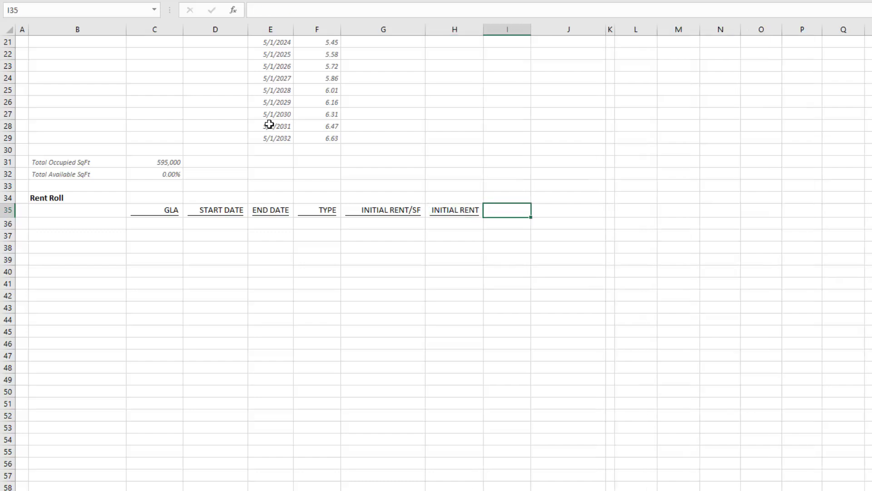
text(AMT/SF)
key(Tab)
text(AMOUNT)
key(Return)
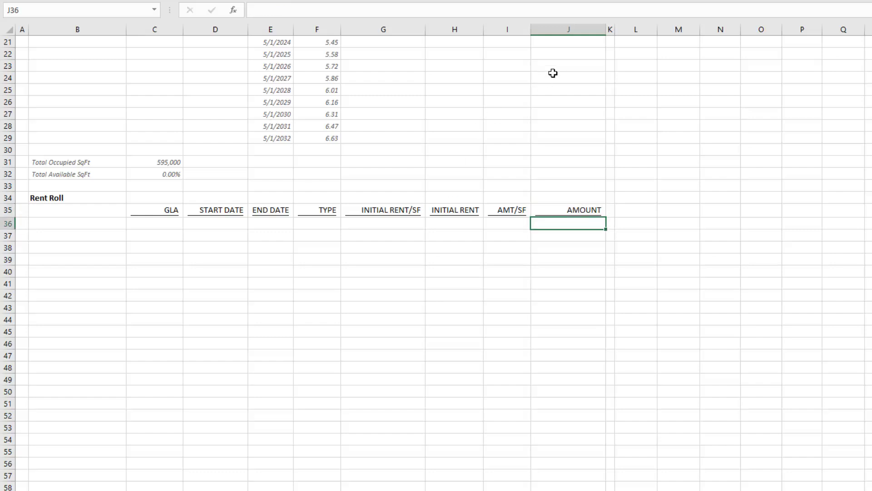
- Retype the title as RENT ROLL and select the AMOUNT column, ending on J36
click(563, 30)
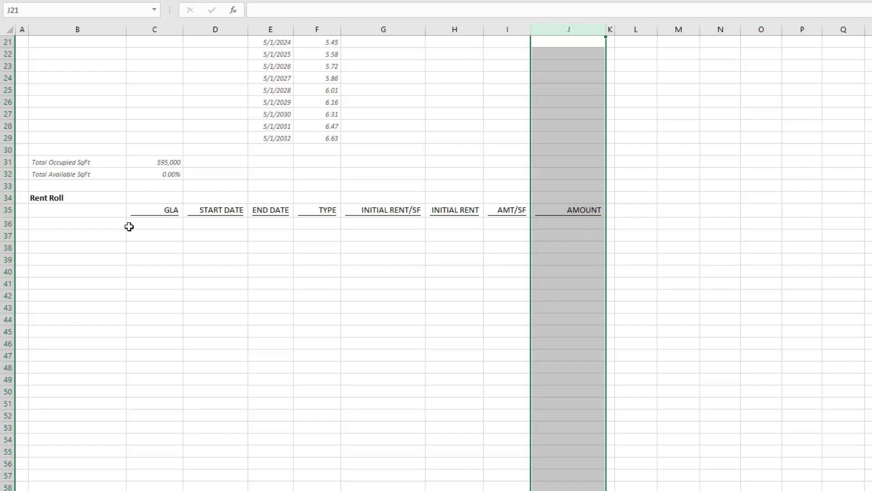
click(85, 196)
text(RENT ROL)
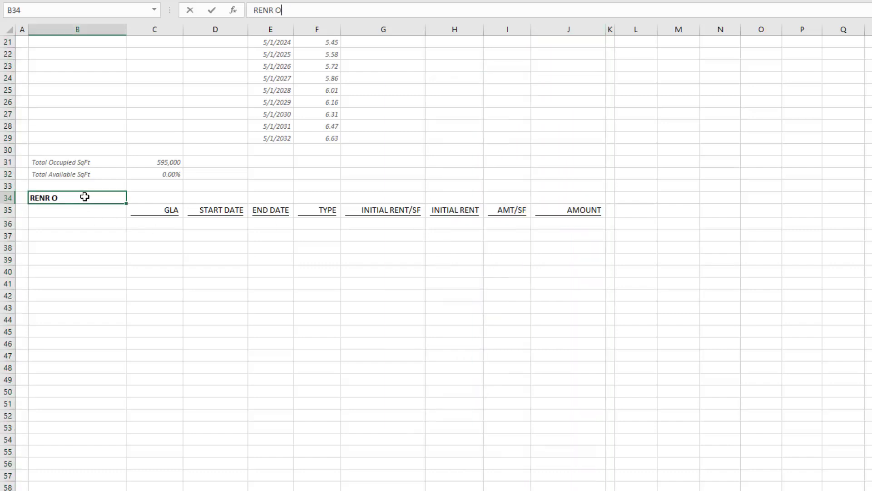
text(L)
key(Return)
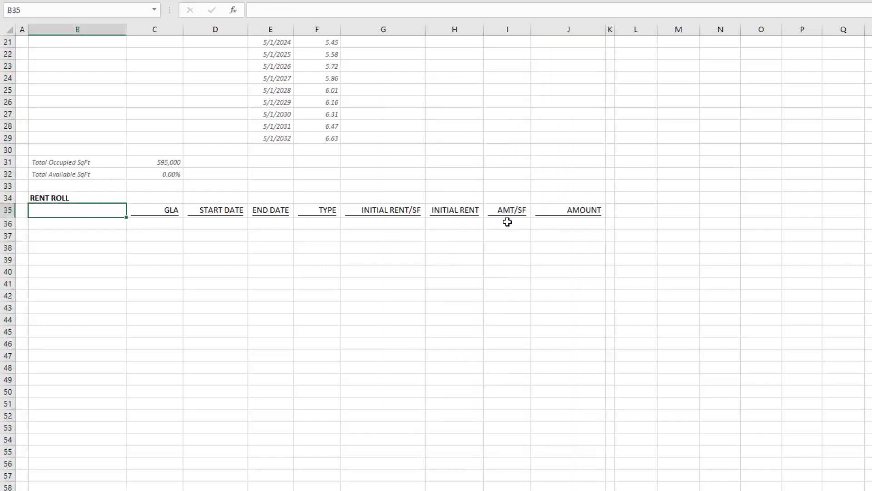
click(559, 207)
click(568, 28)
drag(570, 224, 597, 448)
click(570, 222)
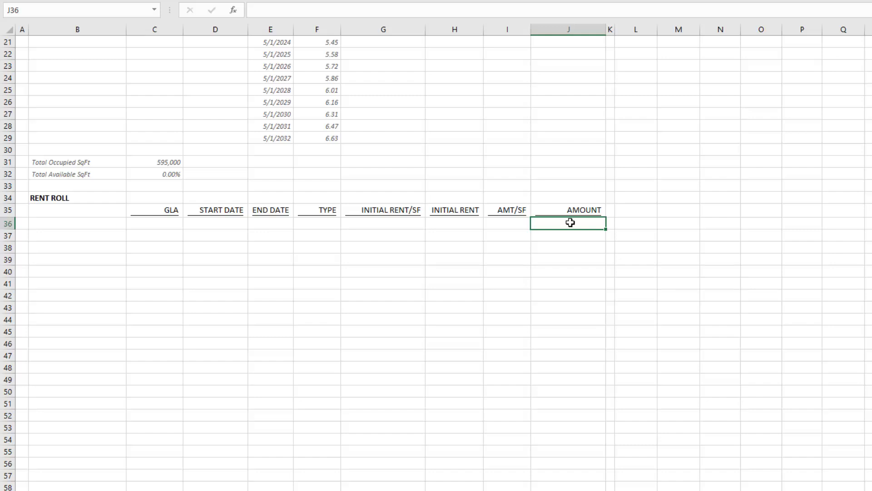
click(555, 29)
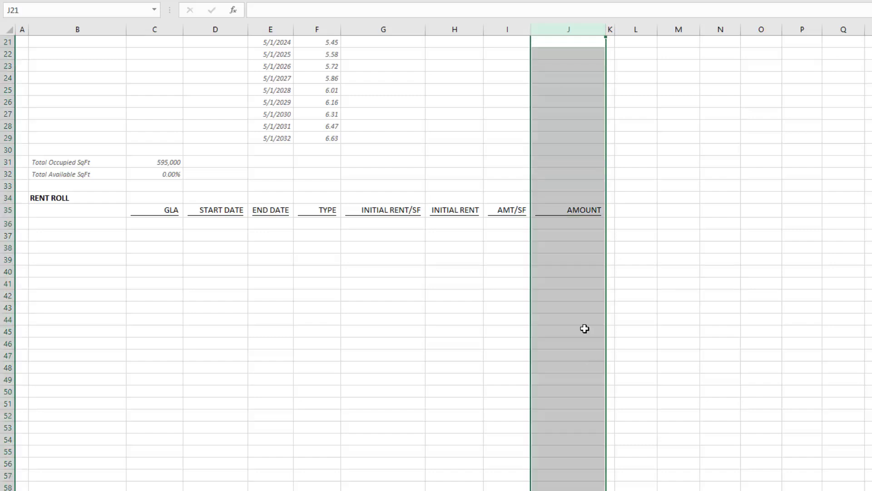
click(598, 220)
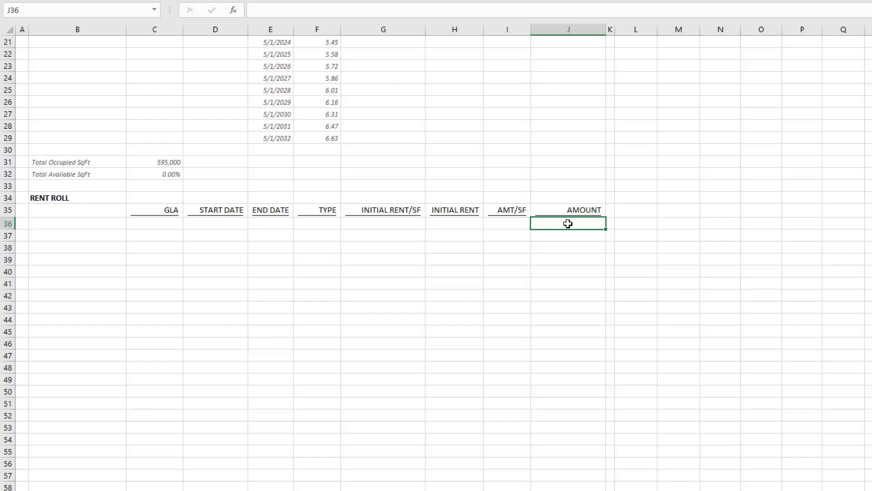
- Link B36 to the tenant name in B11 and C36 to the 595,000 GLA in C12
click(83, 227)
text(Na)
key(BackSpace)
key(Escape)
text(=)
scroll(436, 262, up, 5)
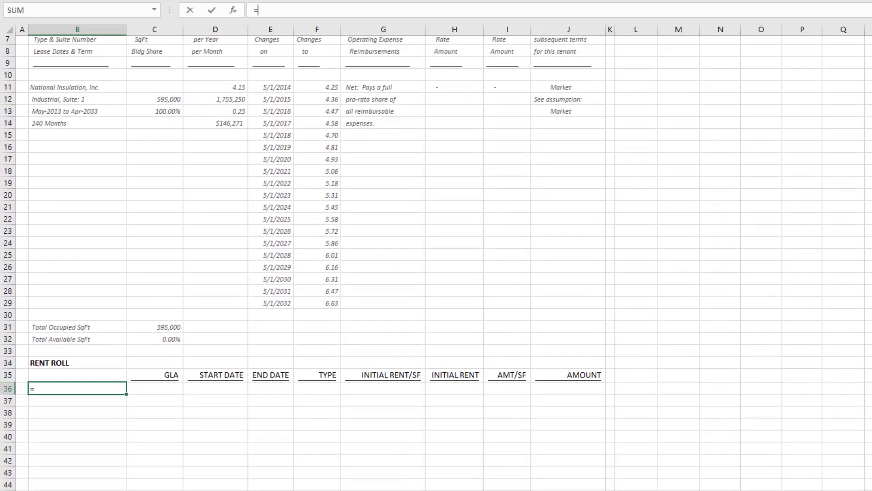
scroll(326, 117, down, 2)
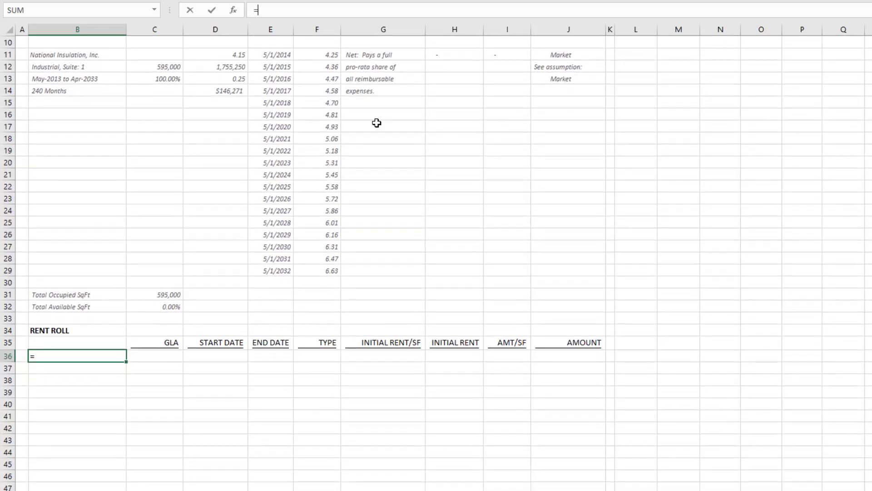
click(90, 55)
key(Return)
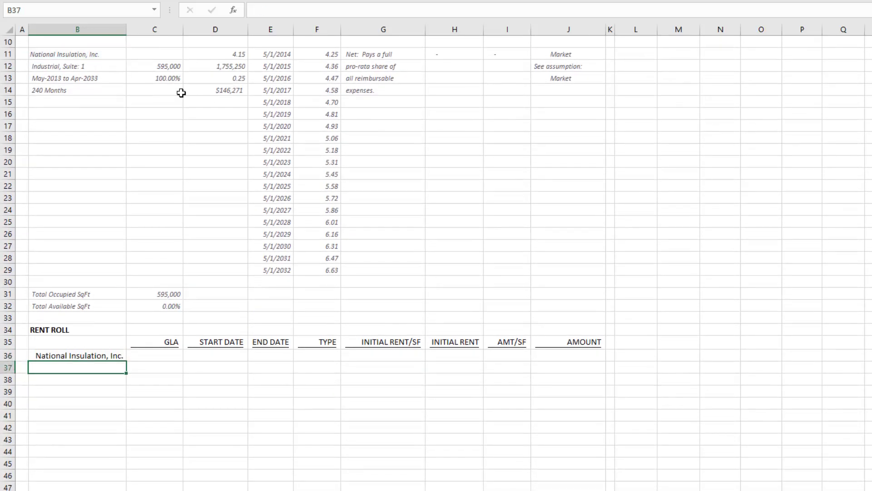
key(Up)
key(Right)
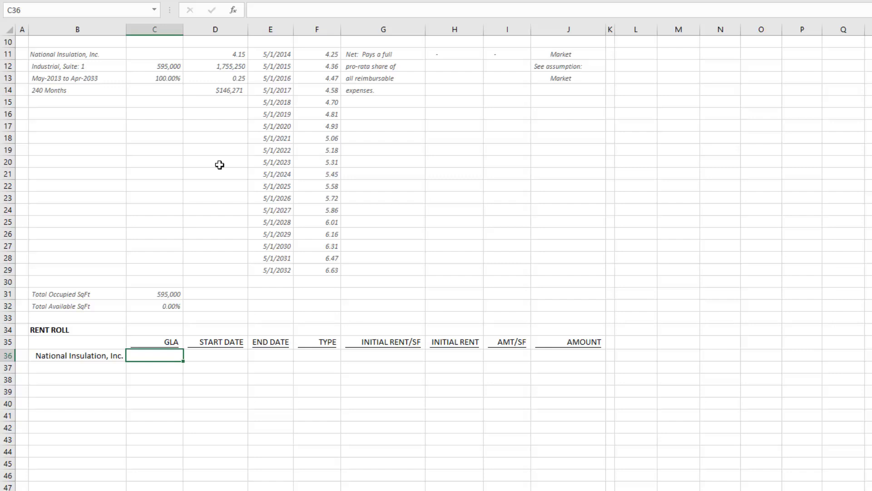
text(=)
click(169, 67)
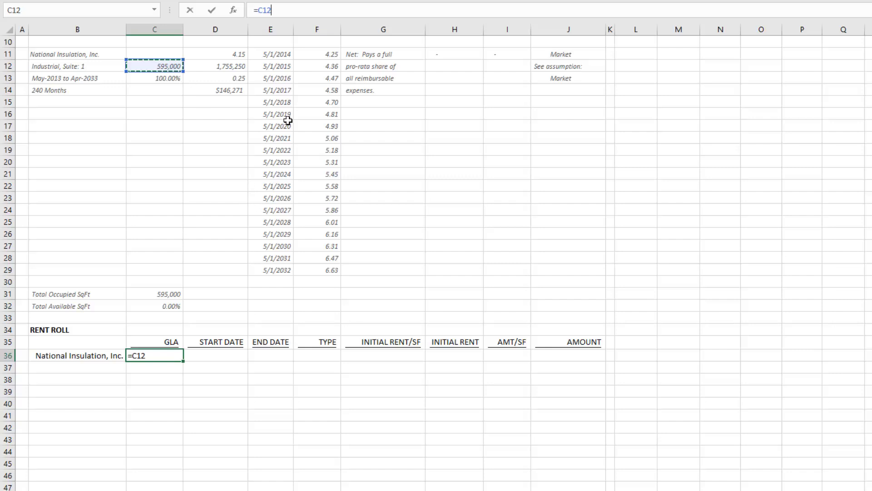
key(Return)
key(Up)
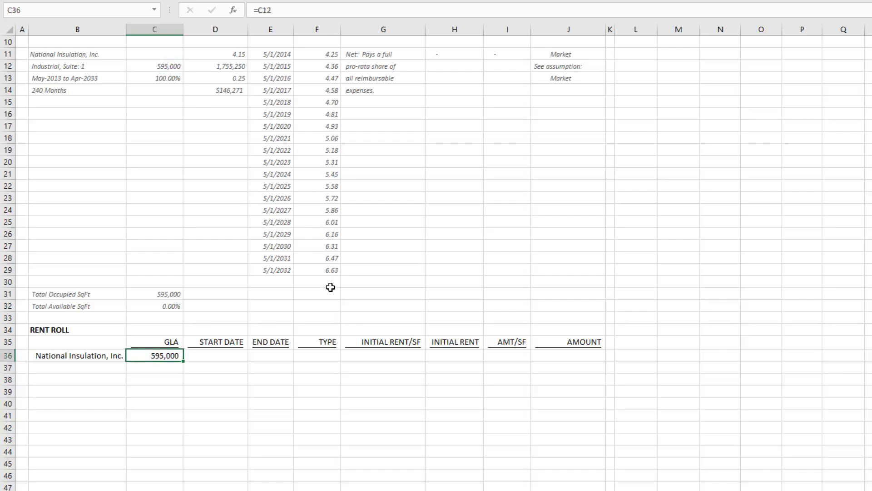
- Enter the lease start date 5/1/2013 and end date 4/30/2033
scroll(332, 287, up, 3)
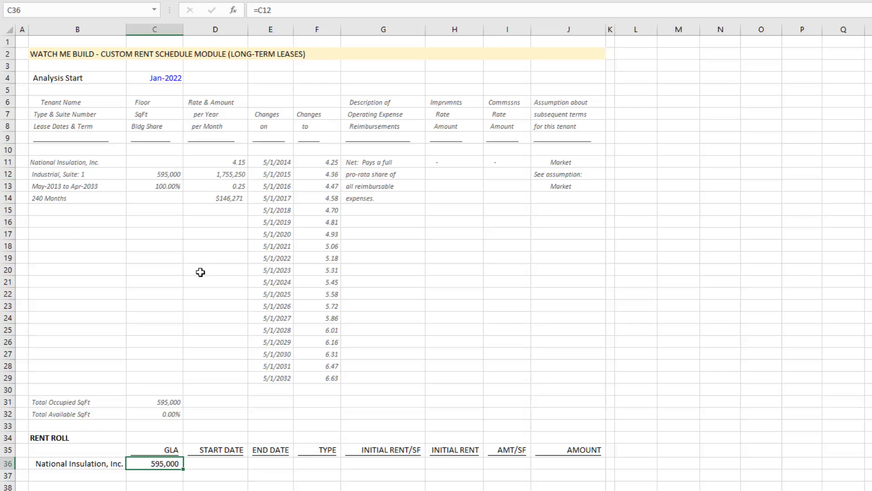
scroll(245, 274, down, 1)
scroll(246, 275, down, 3)
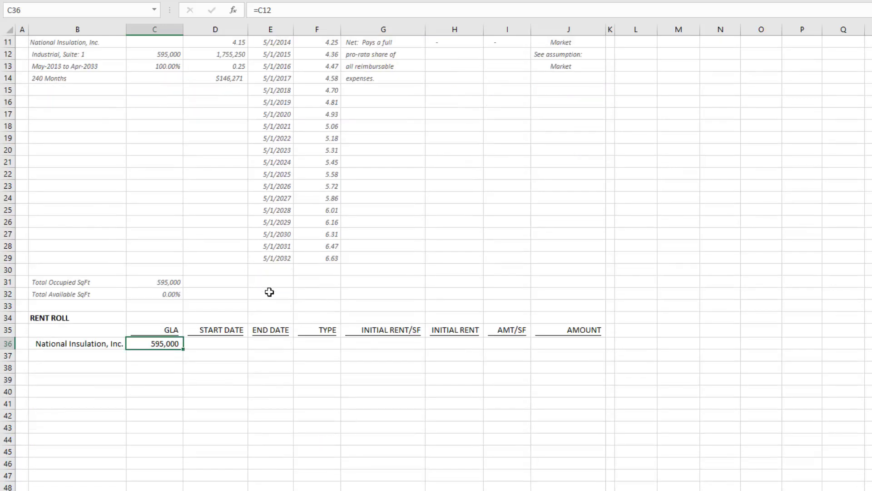
click(230, 343)
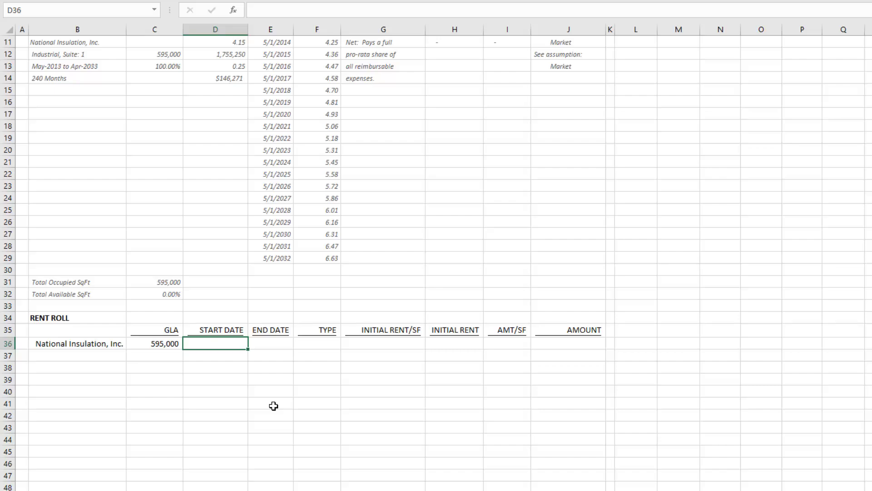
text(=)
key(Escape)
scroll(425, 255, up, 1)
scroll(424, 255, up, 3)
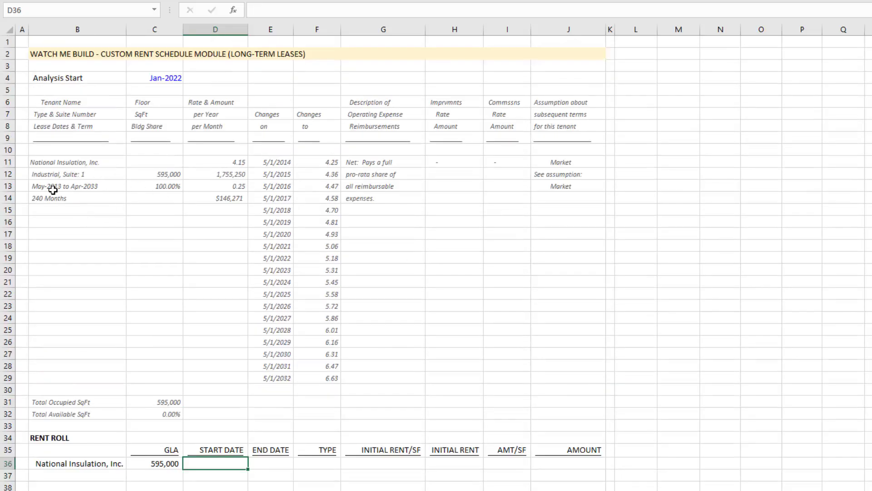
text(5/1/2013)
key(Return)
key(Up)
scroll(248, 290, down, 5)
click(279, 284)
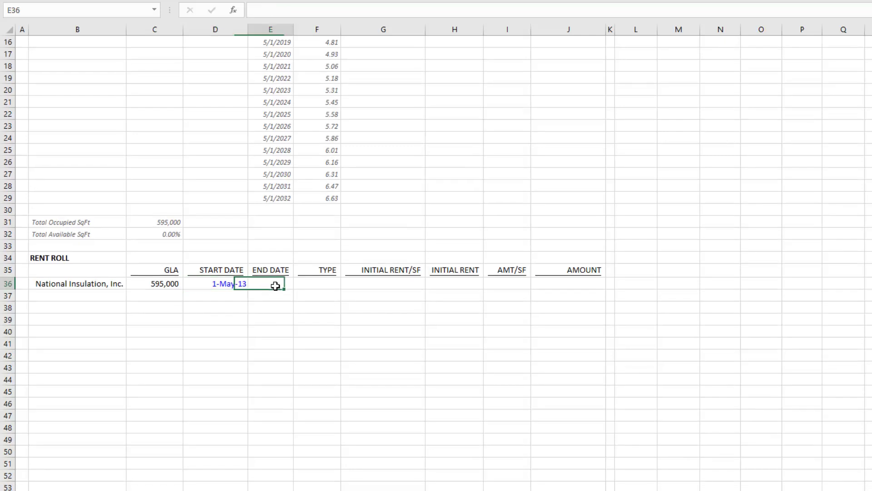
text(4/30/2033)
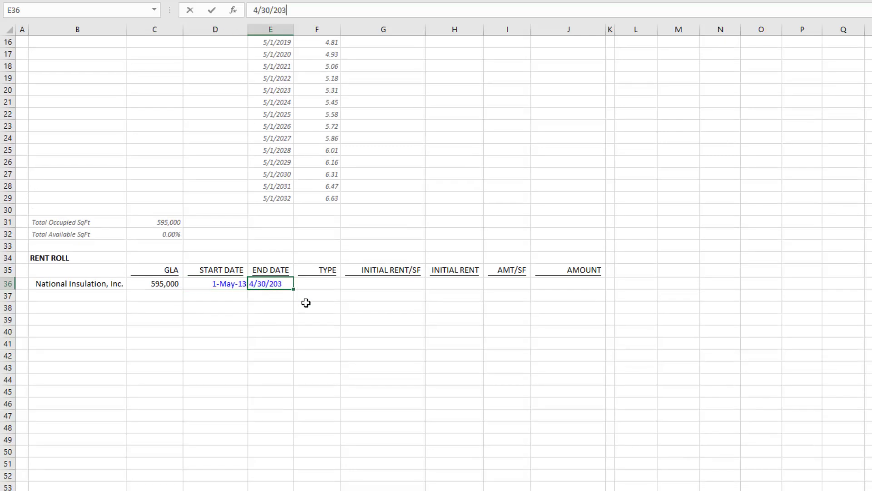
key(Return)
key(Up)
key(Left)
key(Right)
key(Right)
- Set the lease type to NNN and link the initial rent/SF to the 4.15 rate in D11
text(N)
key(BackSpace)
text(NNN)
key(Tab)
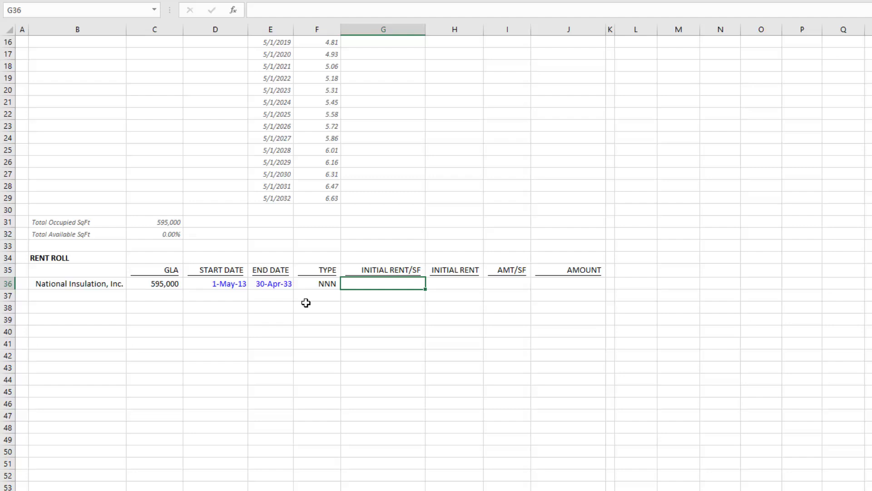
text(=)
key(Up)
key(Up)
key(Up)
key(Up)
key(Up)
key(Up)
key(Up)
key(Up)
key(Up)
key(Up)
key(Up)
key(Up)
key(Up)
key(Up)
key(Up)
key(Up)
key(Up)
key(Up)
key(Up)
key(Up)
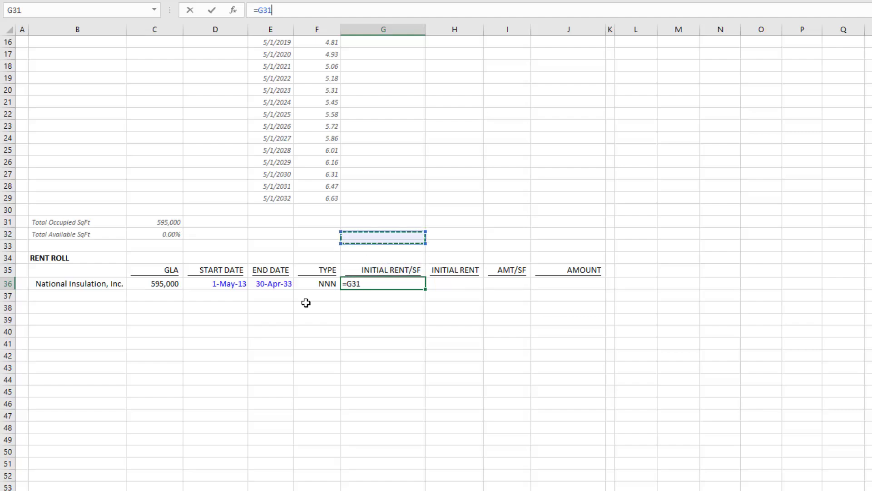
key(Up)
key(Up)
key(Up)
key(Up)
key(Up)
key(Left)
key(Left)
key(Left)
key(Down)
key(Return)
key(Up)
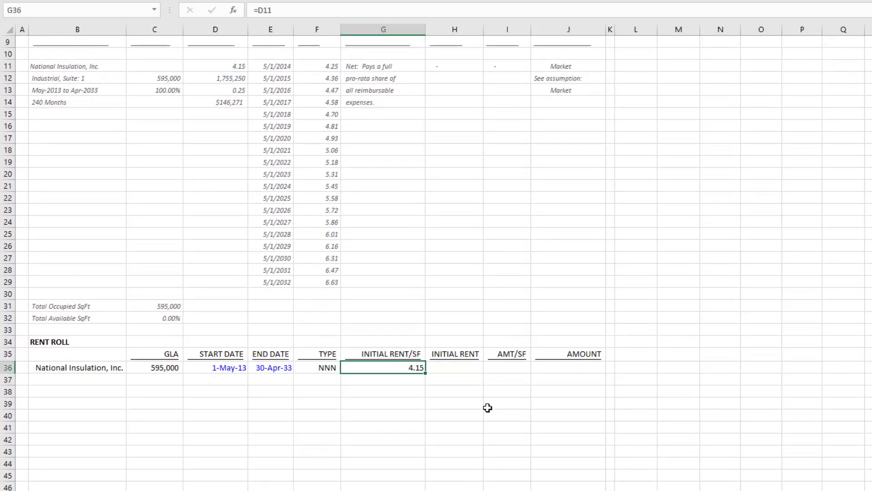
- Calculate the initial rent in H36 as =G36*C36, giving 2,469,250
scroll(487, 409, down, 5)
click(468, 192)
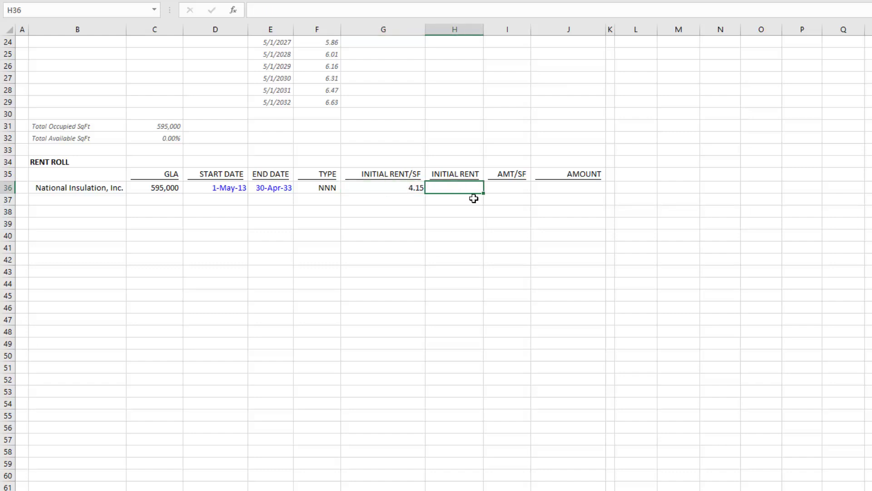
text(=)
key(Left)
text(*)
key(Left)
key(Left)
key(Left)
key(Left)
key(Left)
key(Return)
key(Up)
- Move to cell L35 to begin the monthly date headers
key(Right)
key(Right)
key(Right)
key(Right)
key(Up)
key(Up)
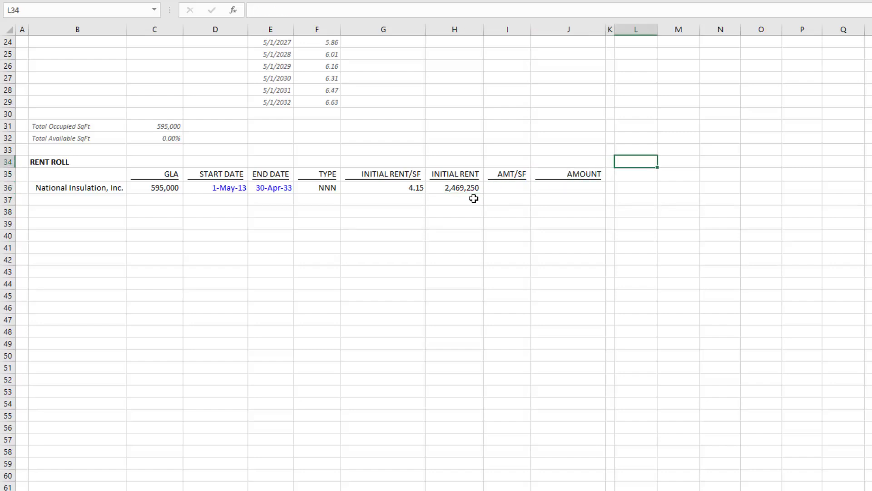
key(Down)
key(Left)
key(Left)
key(Down)
key(Left)
key(Left)
key(Right)
key(Right)
key(Up)
key(Up)
key(Up)
key(Right)
key(Right)
key(Down)
key(Down)
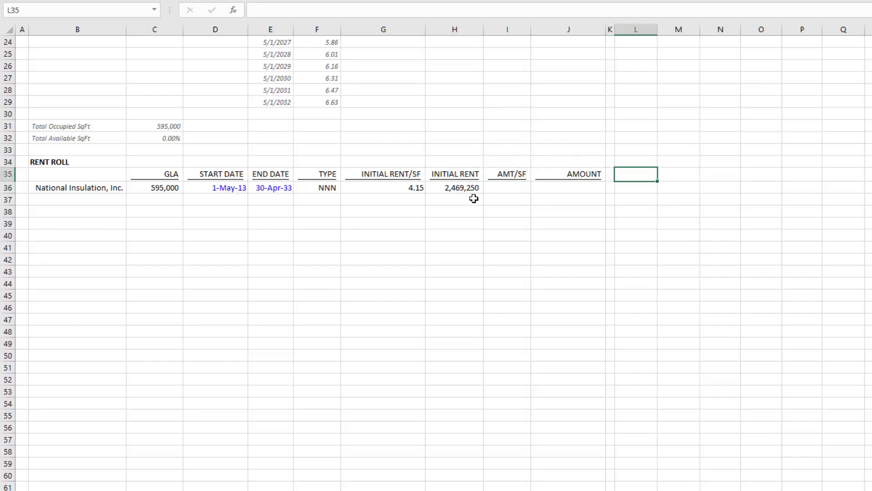
- Enter 0 in L35 and give it a custom number format that displays it as Month 0
text(0)
key(ctrl+Return)
key(ctrl+1)
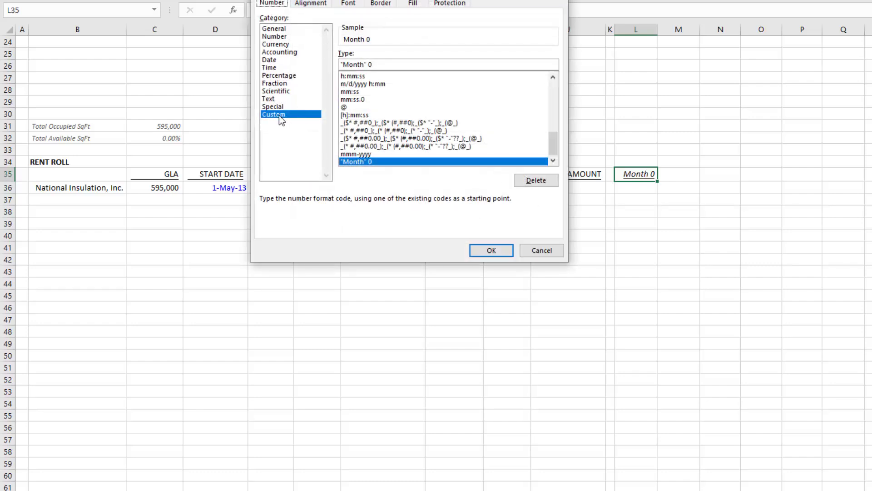
drag(366, 65, 340, 64)
click(374, 65)
click(483, 251)
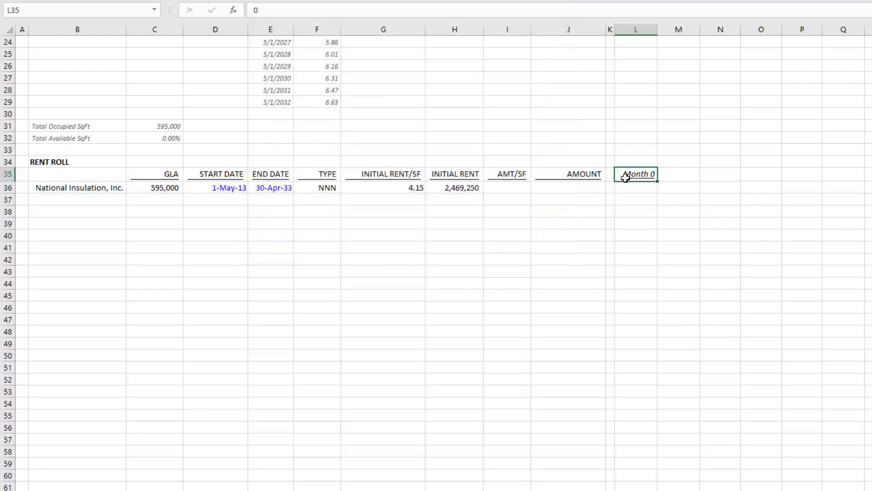
- Test the Month format with 125 in L35, then restore the value 0
text(125)
key(Return)
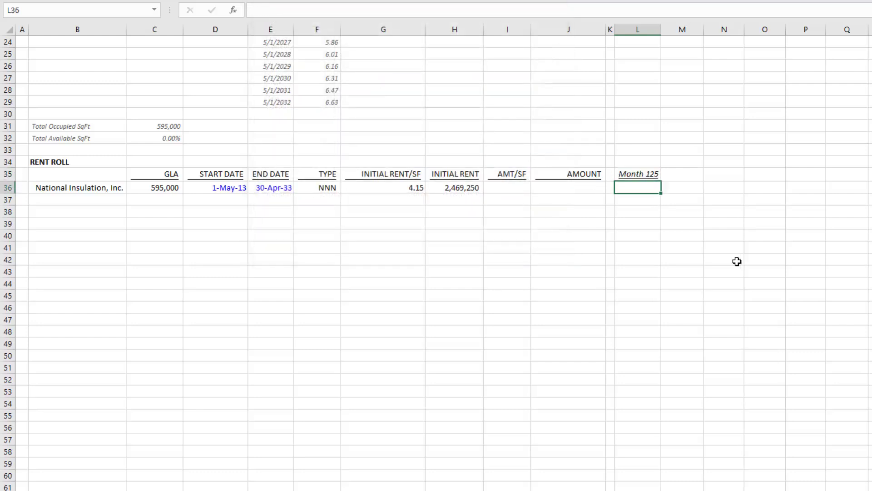
key(Up)
text(0)
key(Return)
key(Up)
- Enter =L35+1 in M35 so it displays Month 1
key(Right)
text(=)
key(Left)
text(+1)
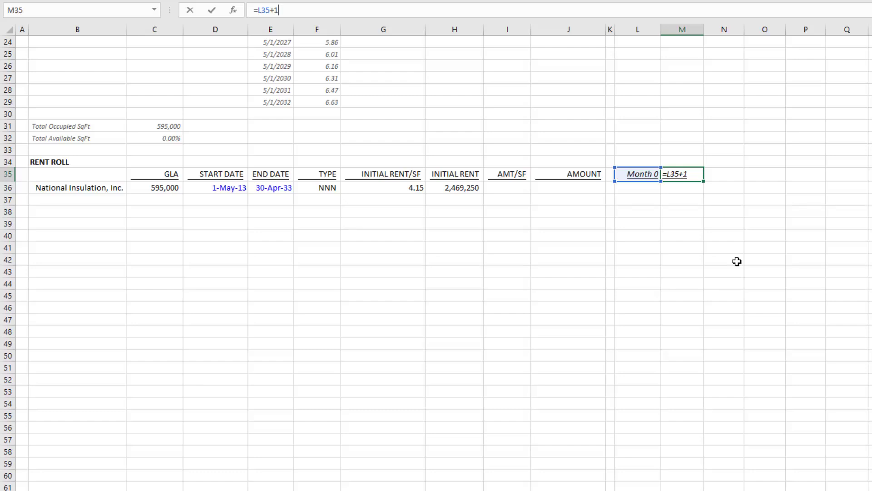
key(Return)
key(Up)
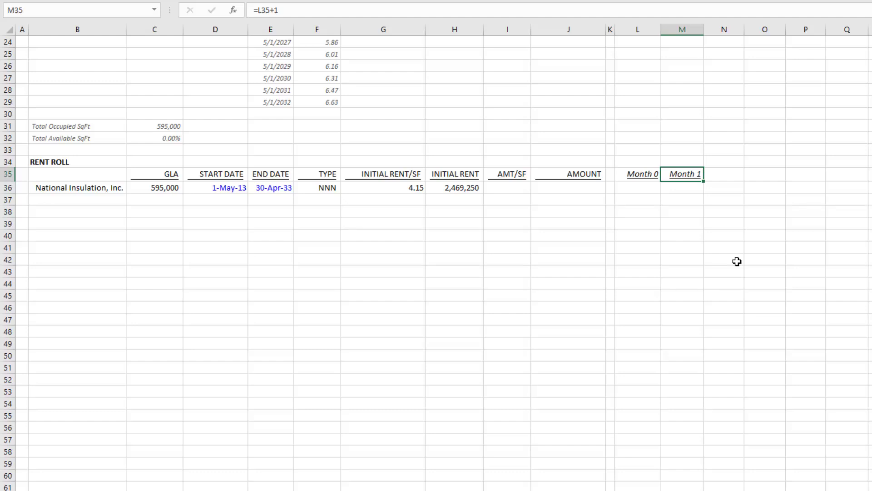
key(Up)
key(Left)
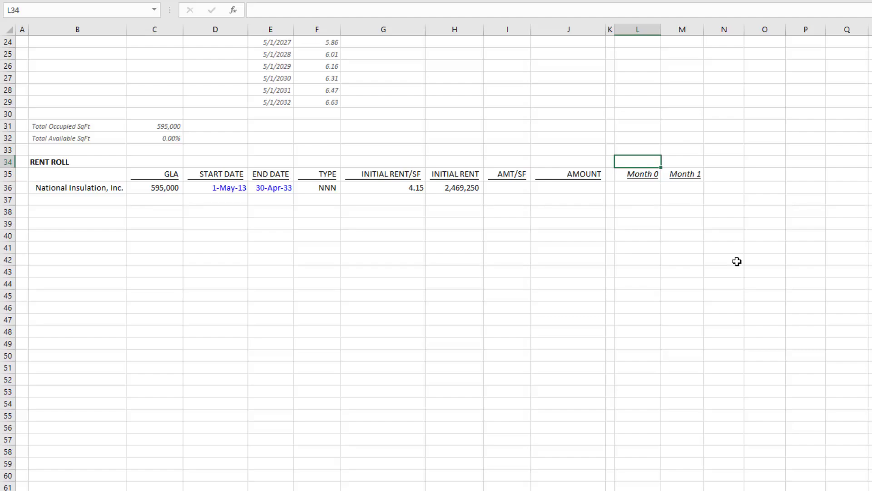
key(Down)
key(Right)
key(Up)
key(Left)
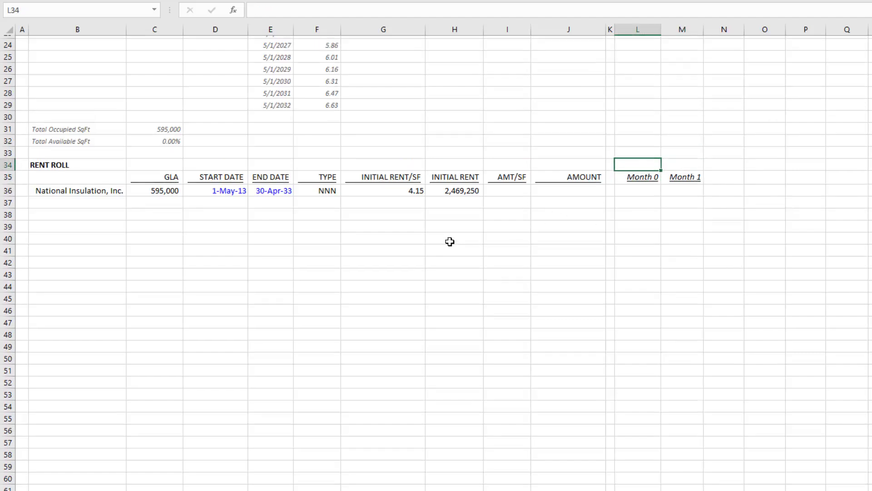
- Check the Jan-2022 analysis start date in the inputs and the value behind Month 0
scroll(427, 209, up, 8)
click(163, 88)
click(165, 78)
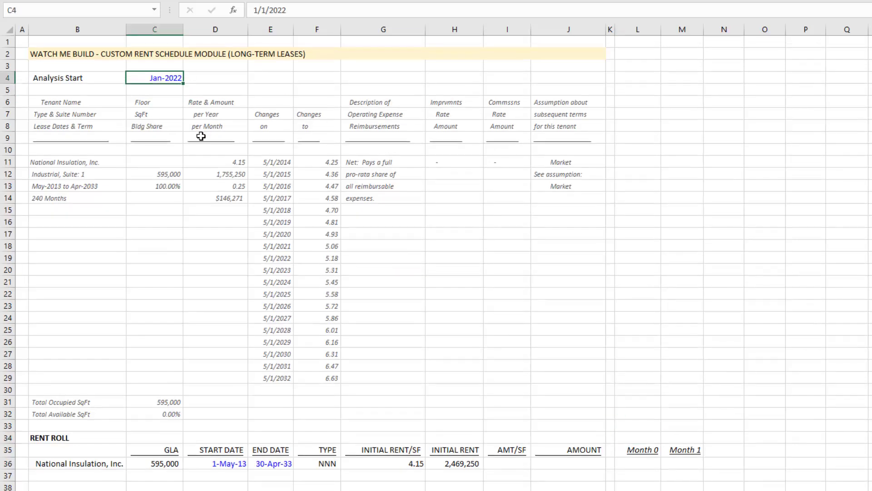
scroll(658, 271, down, 5)
click(654, 269)
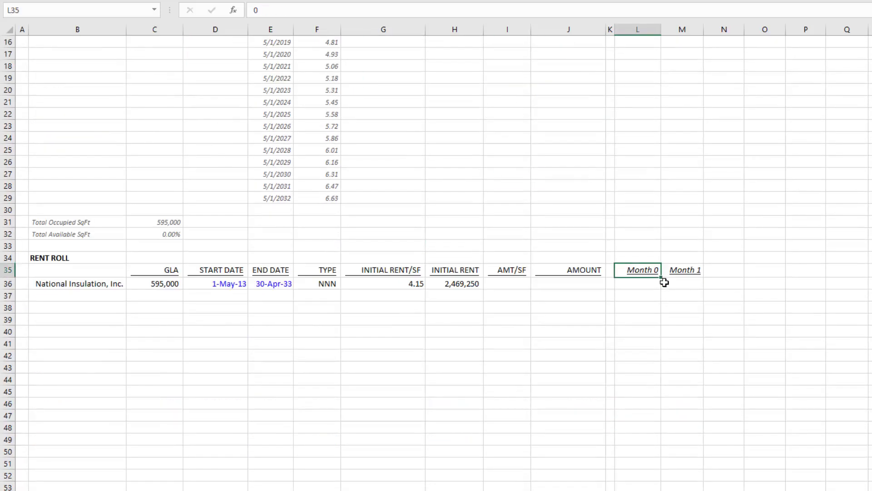
scroll(661, 272, up, 5)
click(163, 78)
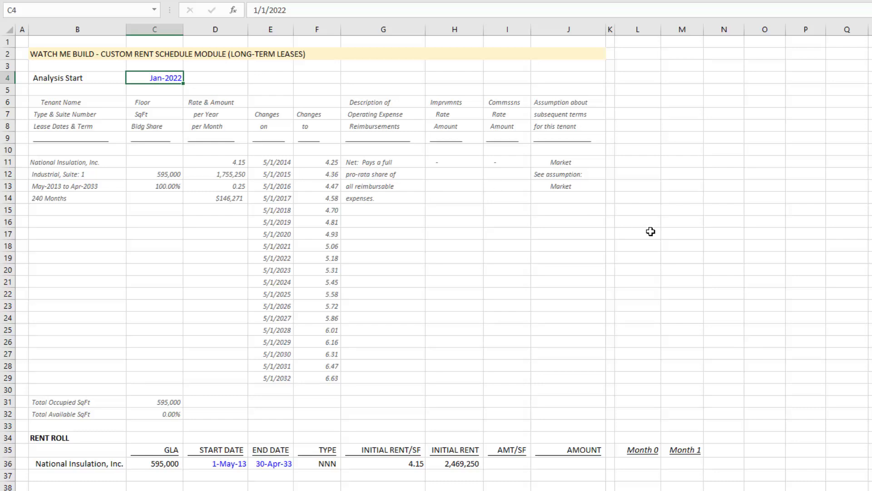
scroll(650, 231, down, 7)
- Enter =EOMONTH(C4,-1) in L34 so Month 0 is dated 31-Dec-21
click(642, 196)
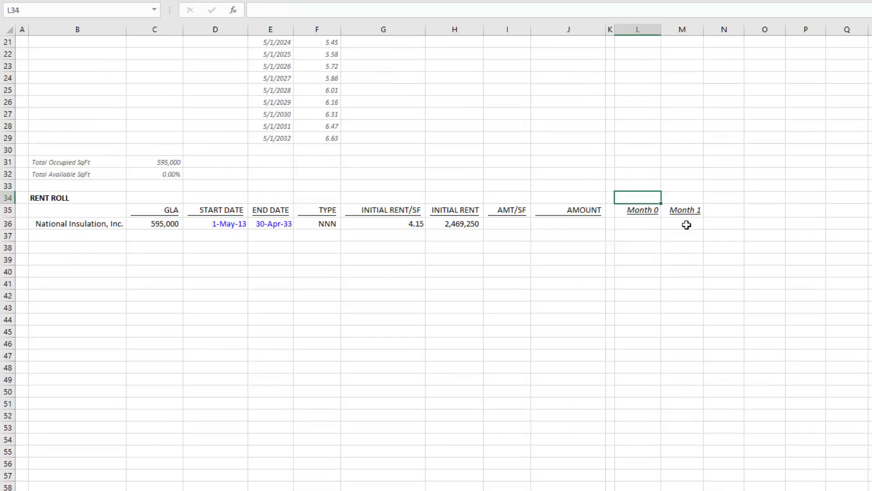
text(=eomonth)
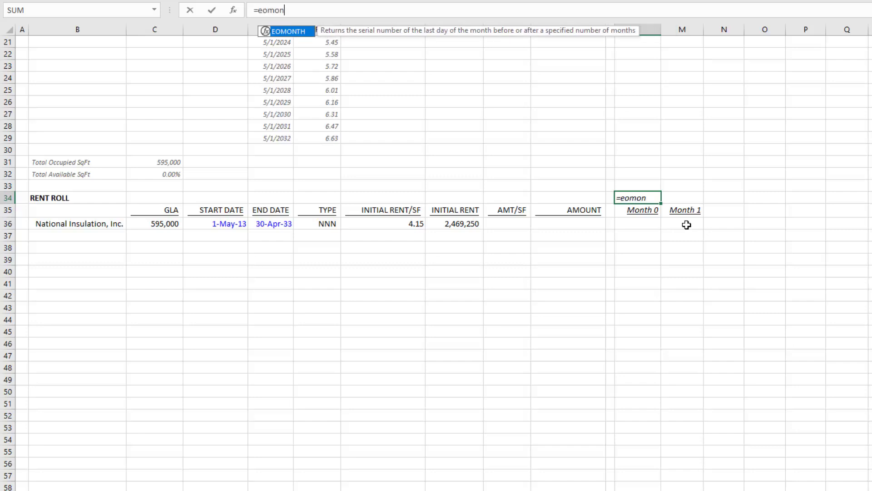
key(Tab)
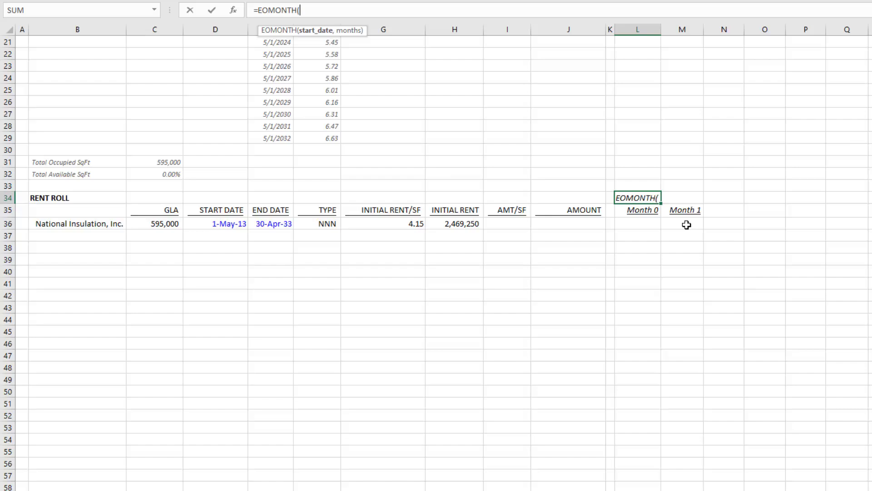
key(Up)
key(Up)
key(Up)
key(Up)
key(Up)
key(Up)
key(Up)
key(Up)
key(Up)
key(Up)
key(Up)
key(Up)
key(Up)
key(Up)
key(Up)
key(Up)
key(Up)
key(Up)
key(Up)
key(Up)
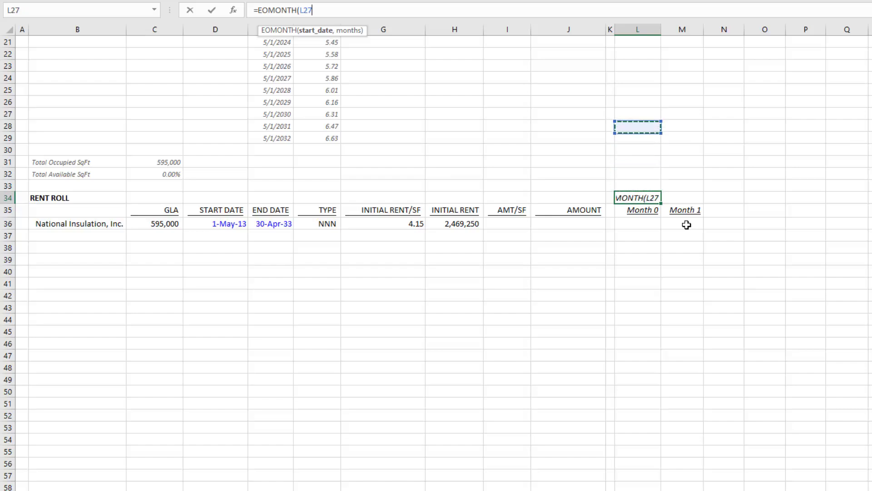
key(Left)
key(Left)
key(Left)
key(Up)
key(Up)
key(Left)
key(Left)
key(Left)
key(Left)
key(Left)
key(Left)
key(Left)
key(Up)
key(Up)
key(Up)
key(Up)
key(Up)
key(Up)
key(Up)
key(Up)
key(Right)
key(Right)
key(Left)
key(Down)
key(Down)
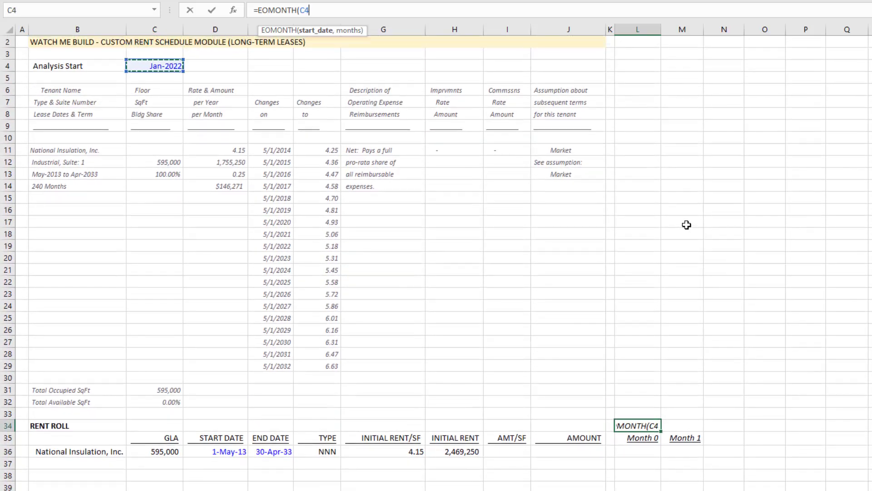
text(,)
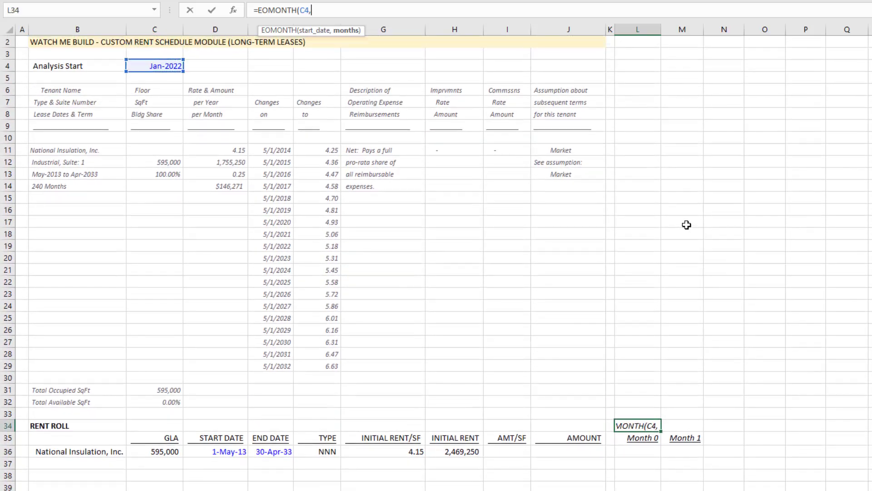
text(-1))
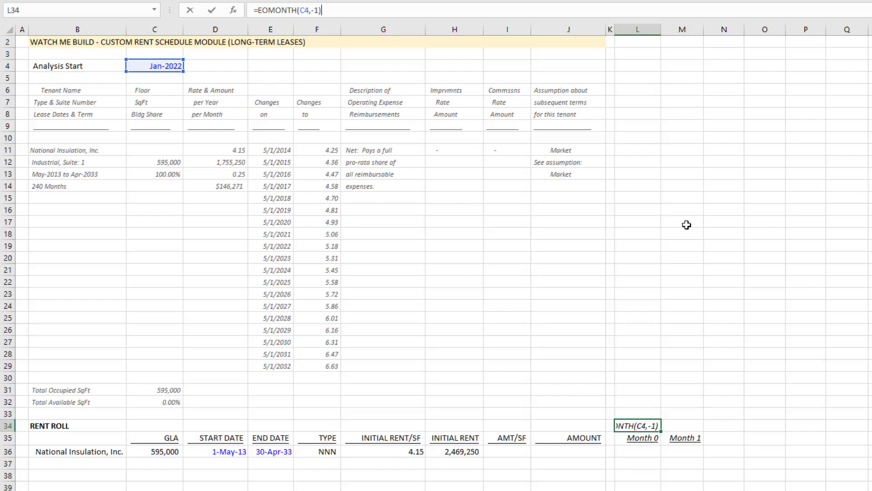
key(Return)
key(Up)
- Enter =EOMONTH(L34,1) in M34 for 31-Jan-22, and select M34:M35
scroll(675, 250, down, 7)
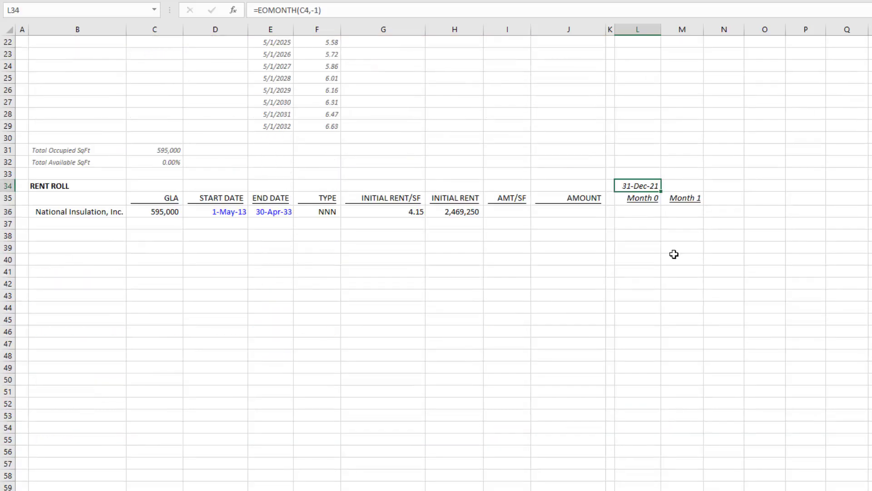
click(676, 186)
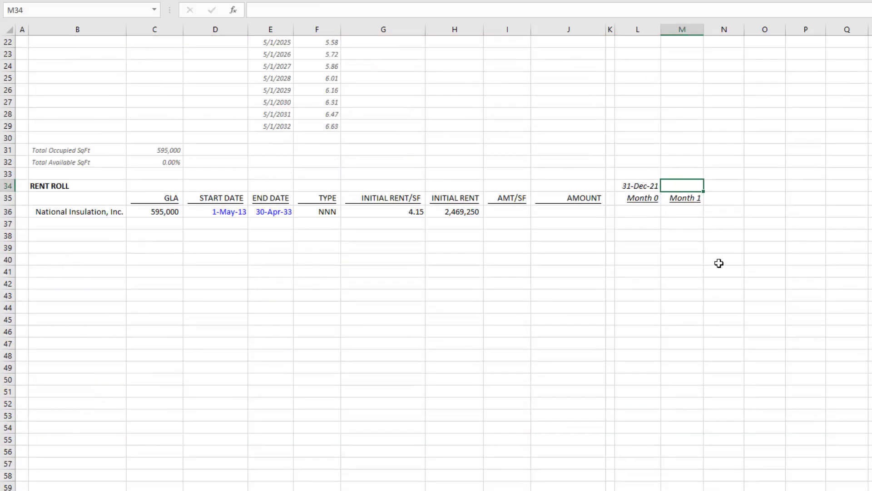
text(=eom)
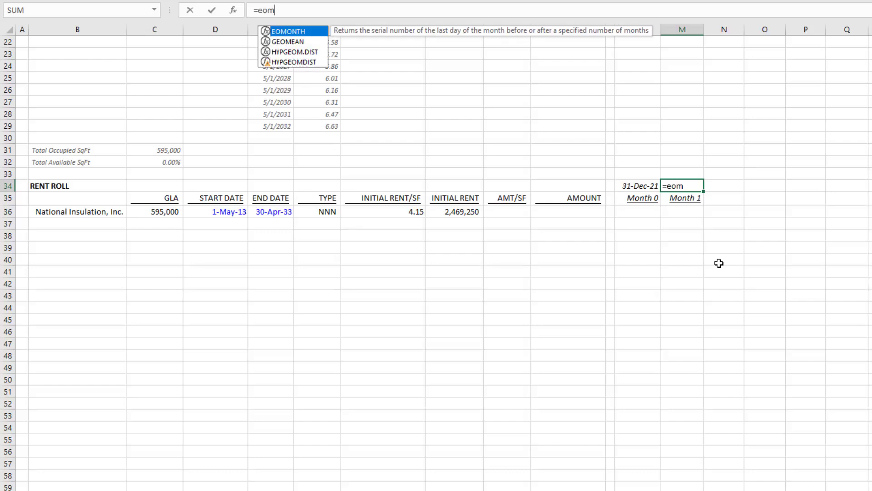
key(Tab)
key(Left)
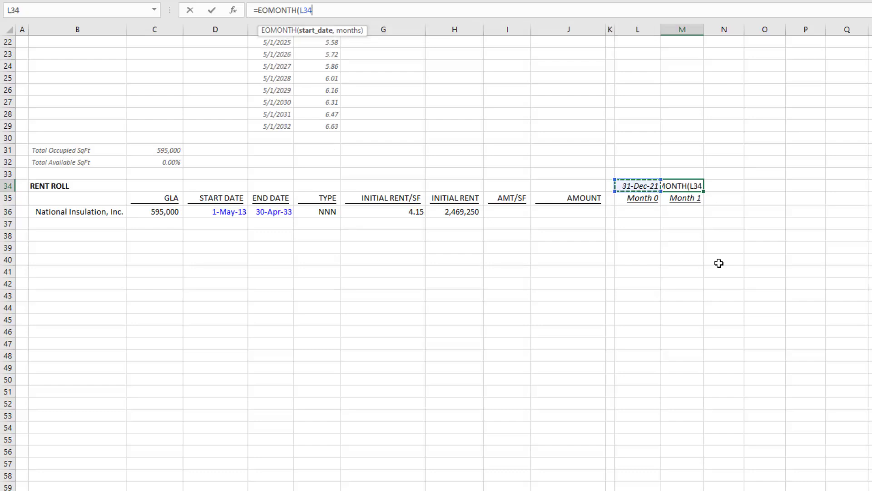
text(,1)
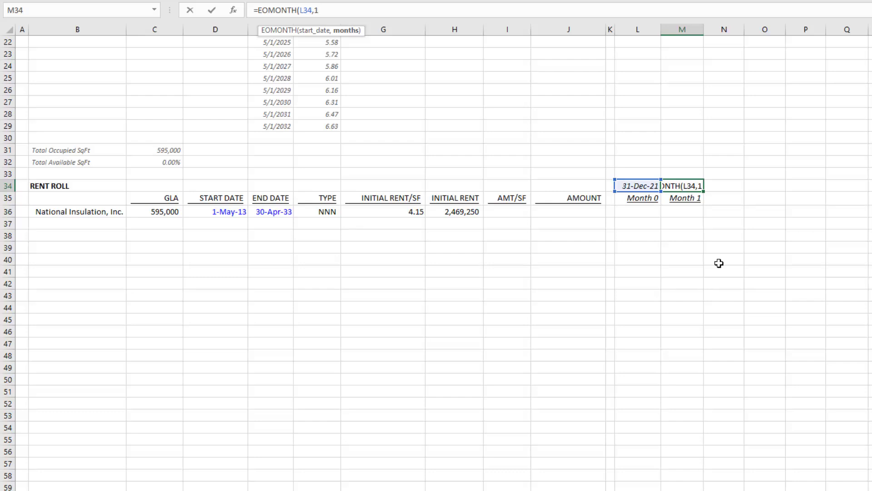
text())
key(Return)
key(Up)
key(shift+Down)
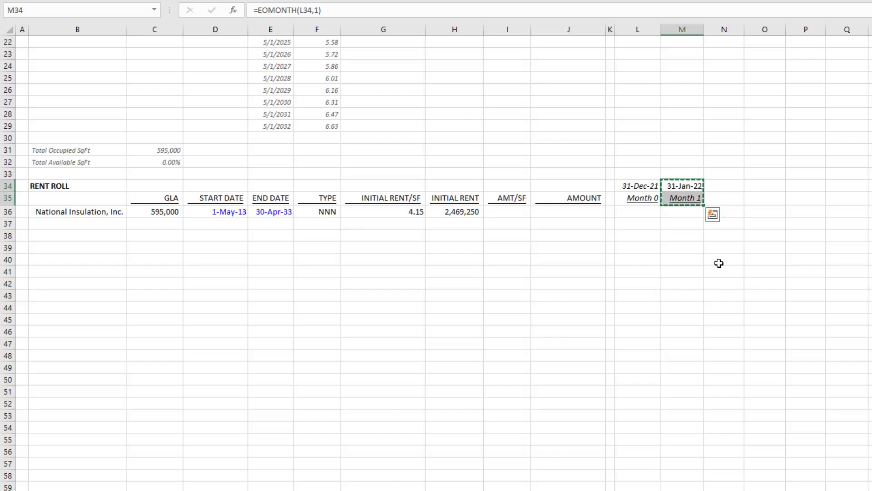
- Paste the M34:M35 date and Month label across the timeline through column GJ
key(shift+Right)
key(shift+Right)
key(shift+Right)
key(shift+Right)
key(shift+Right)
key(shift+Right)
key(shift+Right)
key(shift+Right)
key(shift+Right)
key(shift+Right)
key(shift+Right)
key(shift+Right)
key(shift+Right)
key(shift+Right)
key(shift+Right)
key(shift+Right)
key(shift+Right)
key(shift+Right)
key(shift+Right)
key(shift+Right)
key(shift+Right)
key(shift+Right)
key(shift+Right)
key(shift+Right)
key(shift+Right)
key(shift+Right)
key(shift+Right)
key(shift+Right)
key(shift+Right)
key(shift+Right)
key(shift+Right)
key(shift+Right)
key(shift+Right)
key(shift+Right)
key(shift+Right)
key(shift+Right)
key(shift+Right)
key(shift+Right)
key(shift+Right)
key(shift+Right)
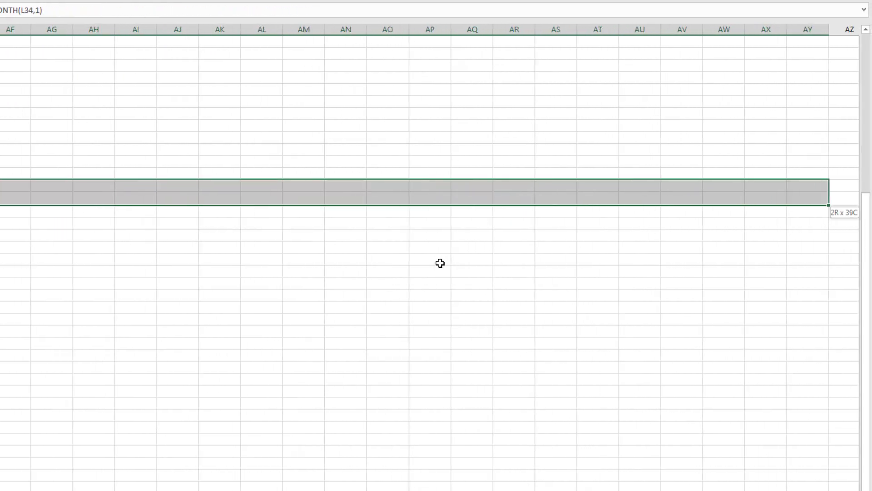
key(shift+Right)
key(shift+Right)
key(shift+Right)
key(shift+Right)
key(shift+Right)
key(shift+Right)
key(shift+Right)
key(shift+Right)
key(shift+Right)
key(shift+Right)
key(shift+Right)
key(shift+Right)
key(shift+Right)
key(shift+Right)
key(shift+Right)
key(shift+Right)
key(shift+Right)
key(shift+Right)
key(shift+Right)
key(shift+Right)
key(shift+Right)
key(shift+Right)
key(shift+Right)
key(shift+Right)
key(shift+Right)
key(shift+Right)
key(shift+Right)
key(shift+Right)
key(shift+Right)
key(shift+Right)
key(shift+Right)
key(shift+Right)
key(shift+Right)
key(shift+Right)
key(shift+Right)
key(shift+Right)
key(shift+Right)
key(shift+Right)
key(shift+Right)
key(shift+Right)
key(shift+Left)
key(shift+Right)
key(ctrl+v)
- Verify the last column shows Month 180 dated 31-Dec-36, then return to Month 1
key(Right)
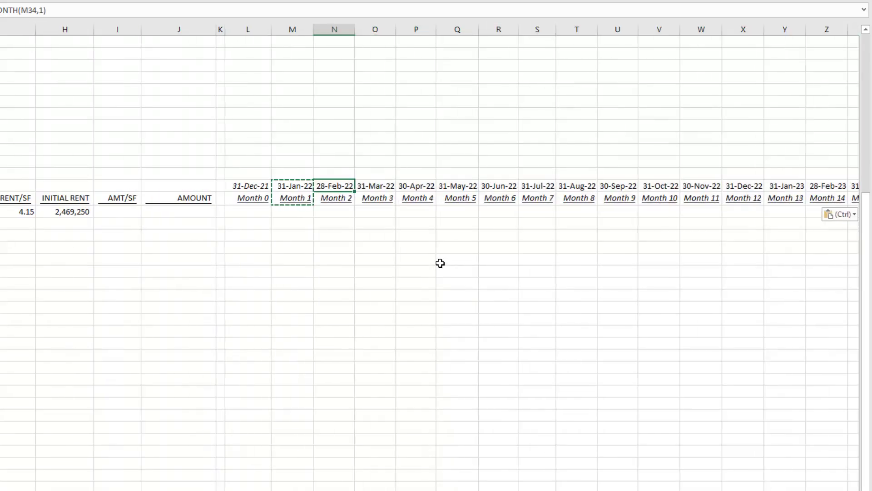
key(ctrl+Right)
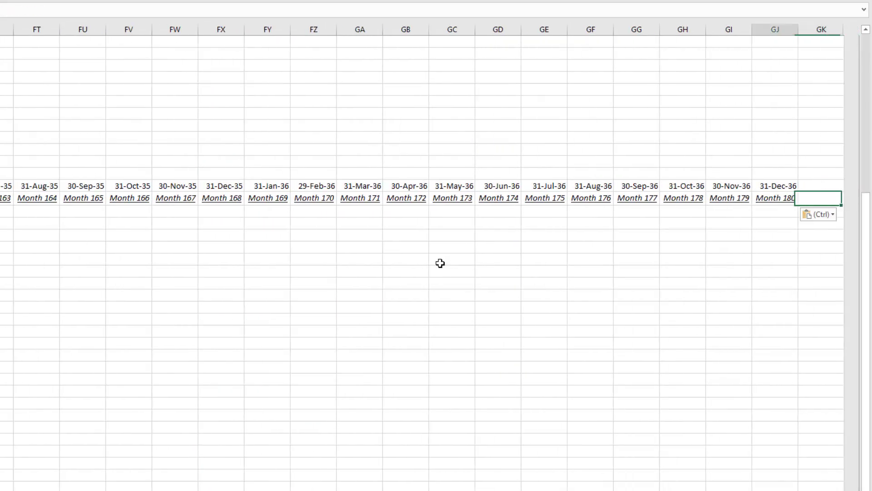
key(Up)
key(Down)
key(Left)
key(Left)
key(Left)
key(Left)
key(Left)
key(Left)
key(Left)
key(Left)
key(Left)
key(Left)
key(ctrl+Left)
key(ctrl+Left)
key(ctrl+Left)
key(ctrl+Left)
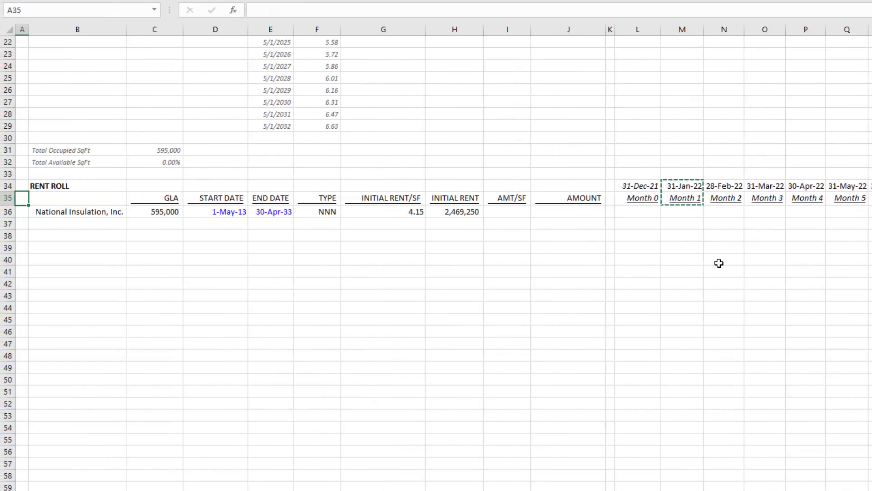
key(Right)
key(Right)
key(Right)
key(Right)
key(Right)
key(Right)
key(Right)
key(Right)
key(Right)
key(Right)
key(Right)
key(Right)
key(Escape)
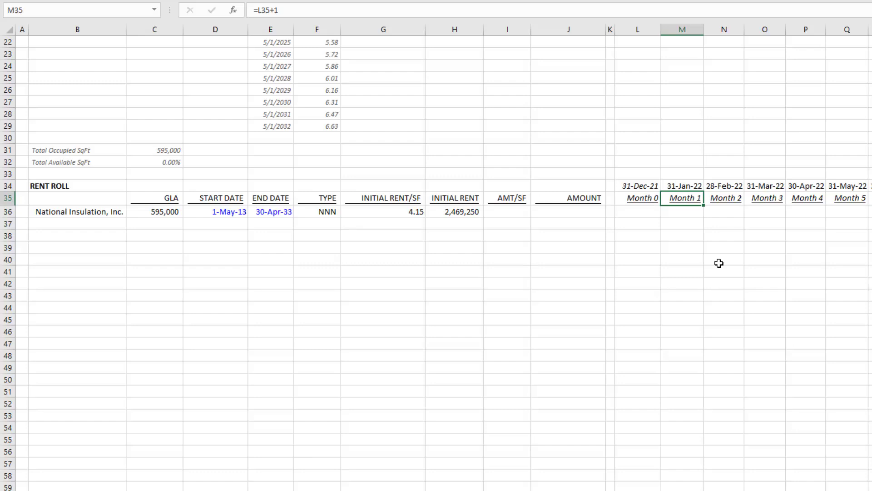
key(Down)
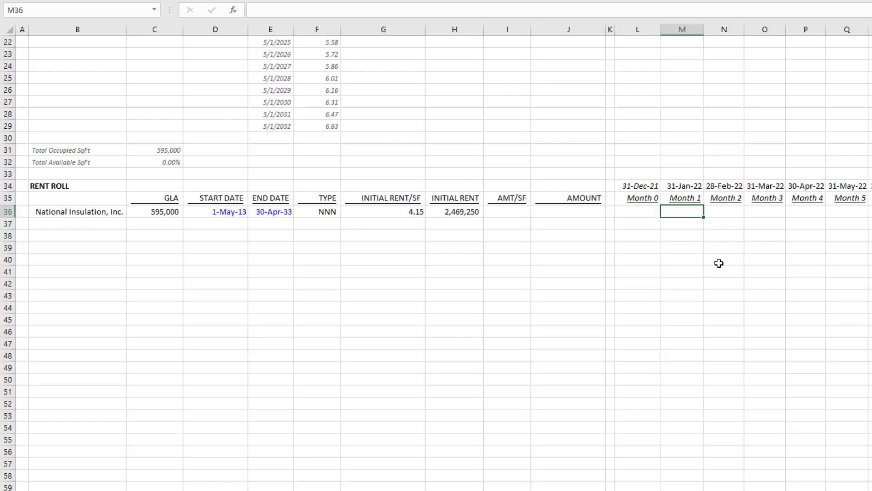
key(Left)
key(Right)
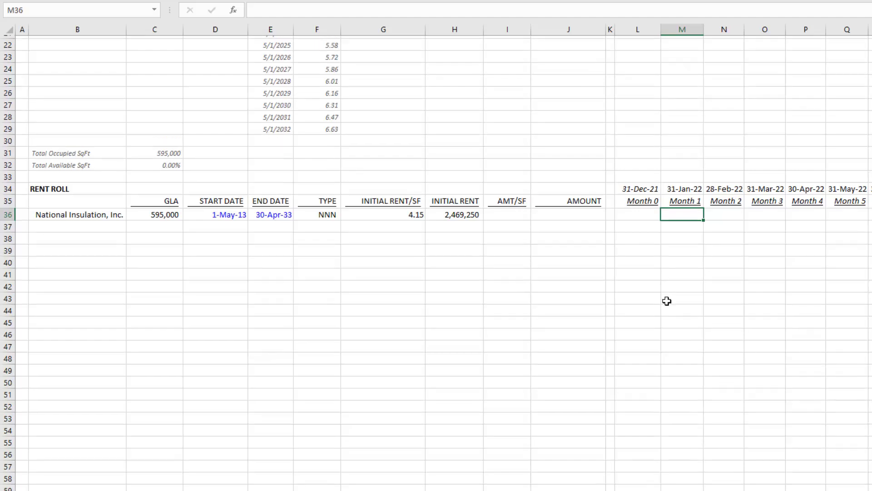
scroll(666, 300, up, 7)
drag(263, 152, 318, 366)
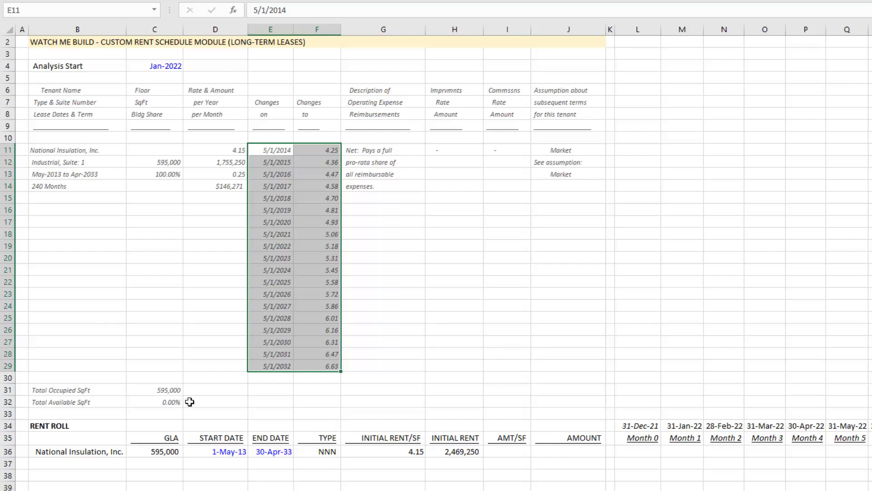
scroll(596, 335, down, 5)
click(696, 274)
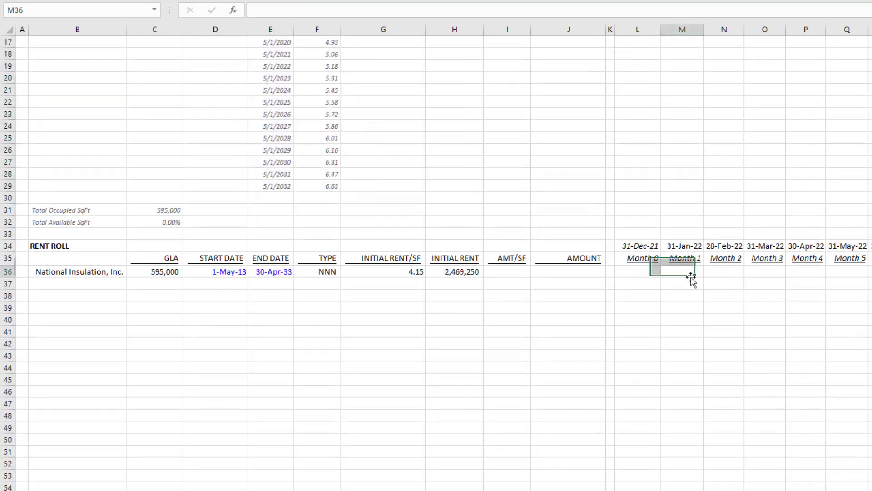
- Start an AND formula in M36 testing M$34>=$D36 against the lease start date
text(=)
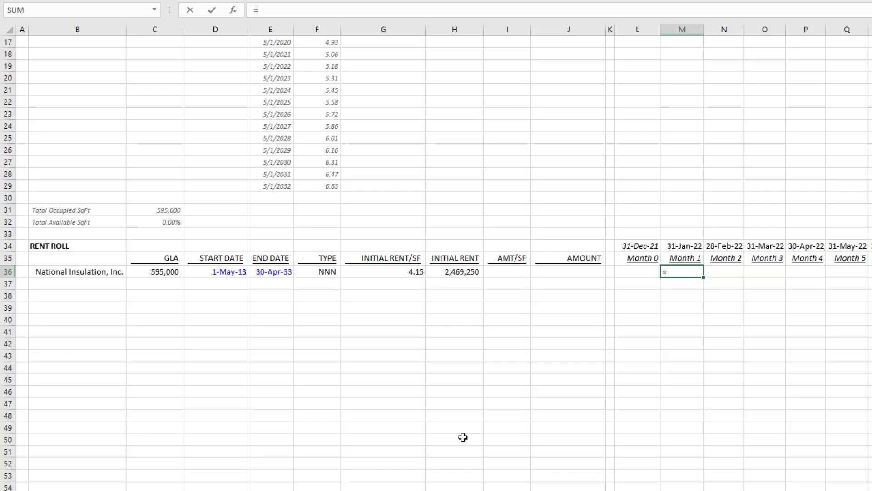
text(and)
key(Tab)
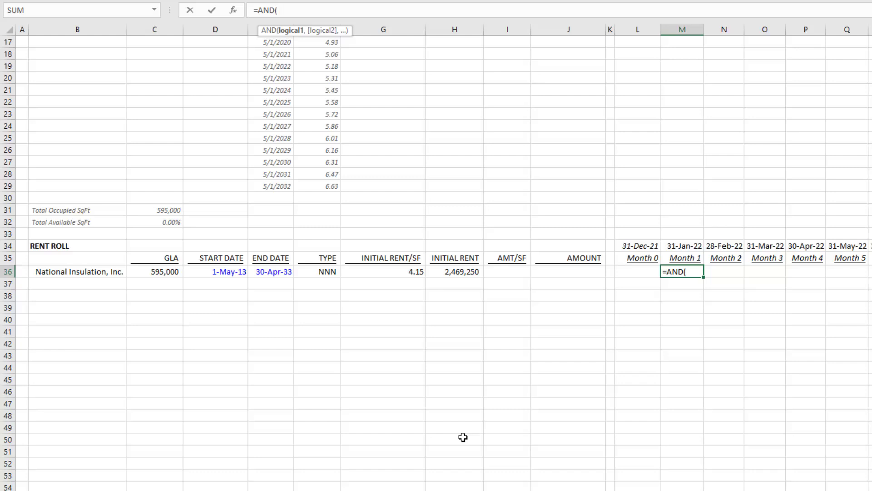
key(Up)
key(Up)
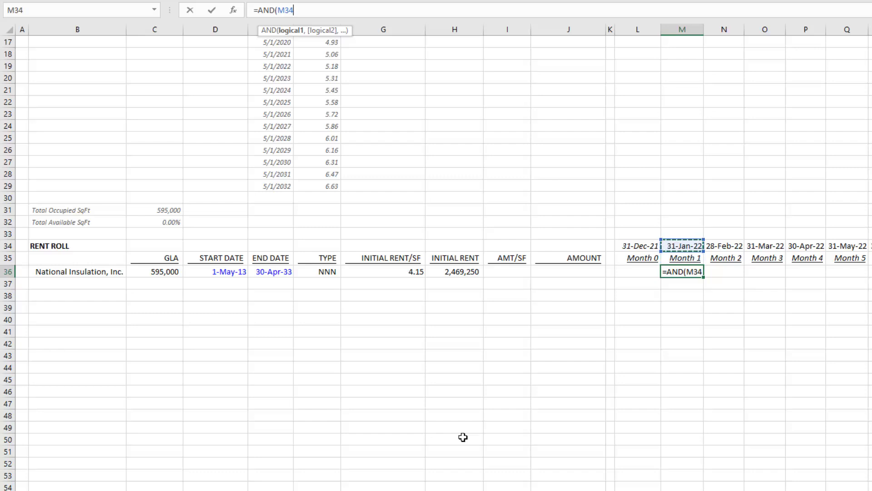
key(F4)
key(F4)
text(>=)
key(Left)
key(Left)
key(Left)
key(Left)
key(Left)
key(Left)
key(Left)
key(Left)
key(Left)
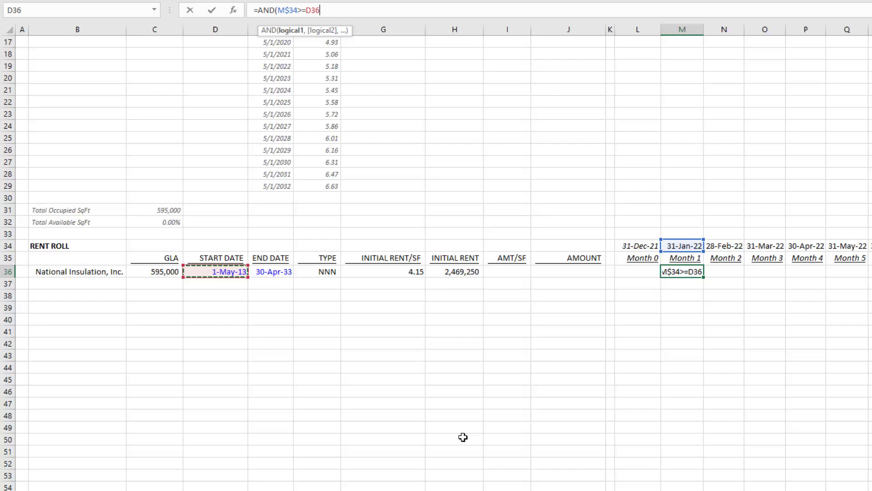
key(F4)
key(F4)
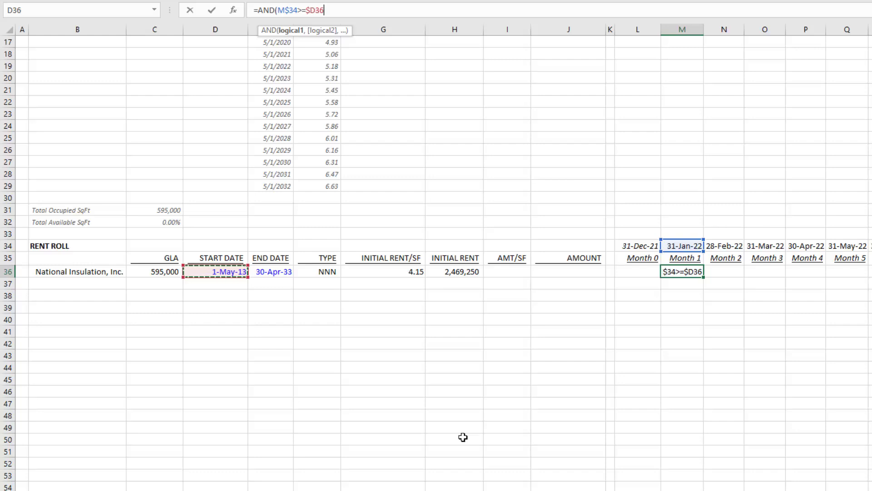
key(F4)
- Add the M$34<=$E36 end-date test, completing =AND(M$34>=$D36,M$34<=$E36)
text(,)
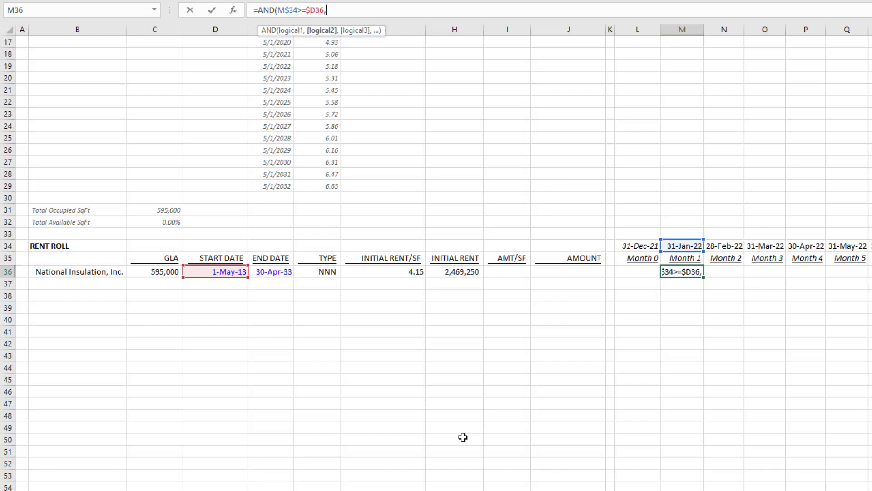
key(Up)
key(Up)
key(F4)
key(F4)
text(<=)
key(Left)
key(Left)
key(Left)
key(Left)
key(Left)
key(Left)
key(Left)
key(Left)
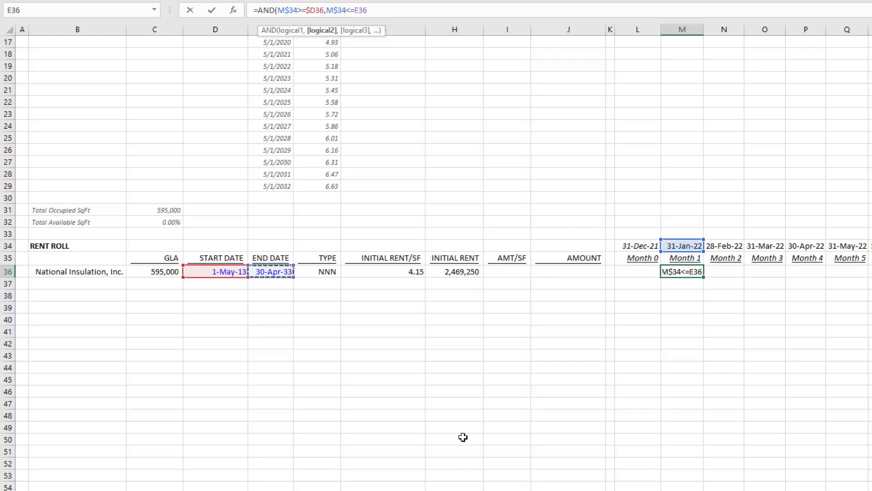
key(F4)
key(F4)
key(F4)
text())
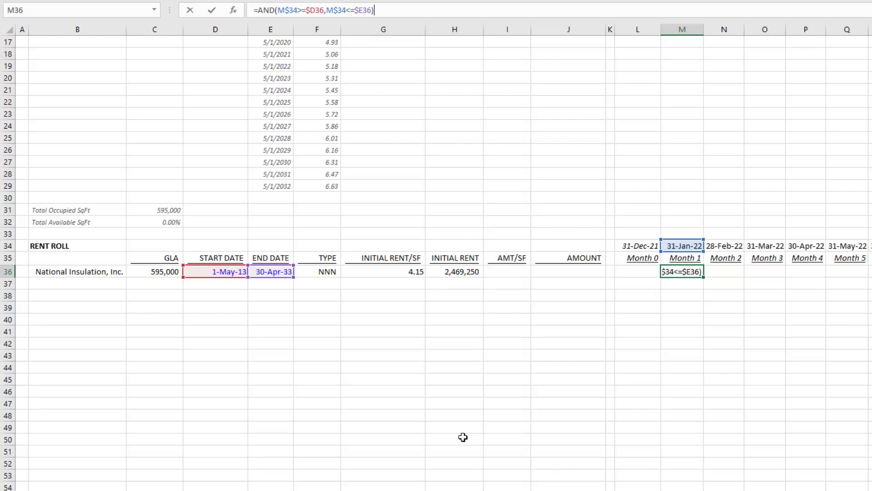
key(Return)
key(Up)
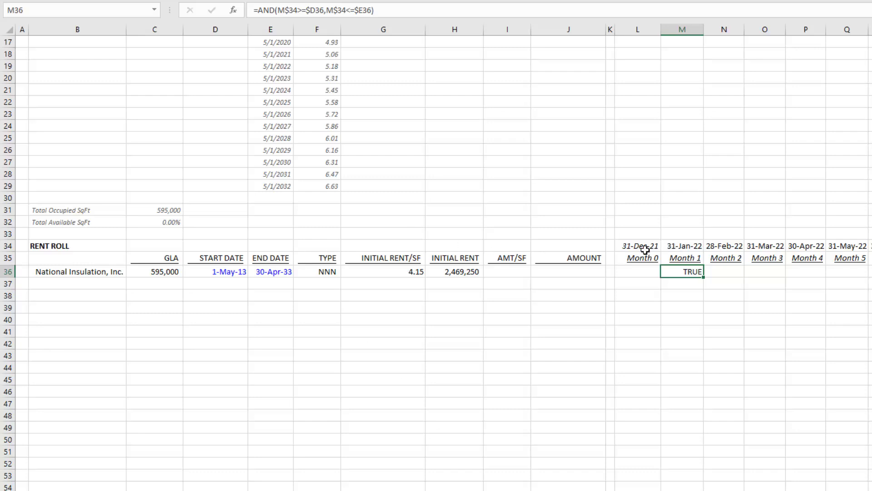
- Review the lease start and end dates and step along row 36's results from M36
drag(221, 271, 261, 271)
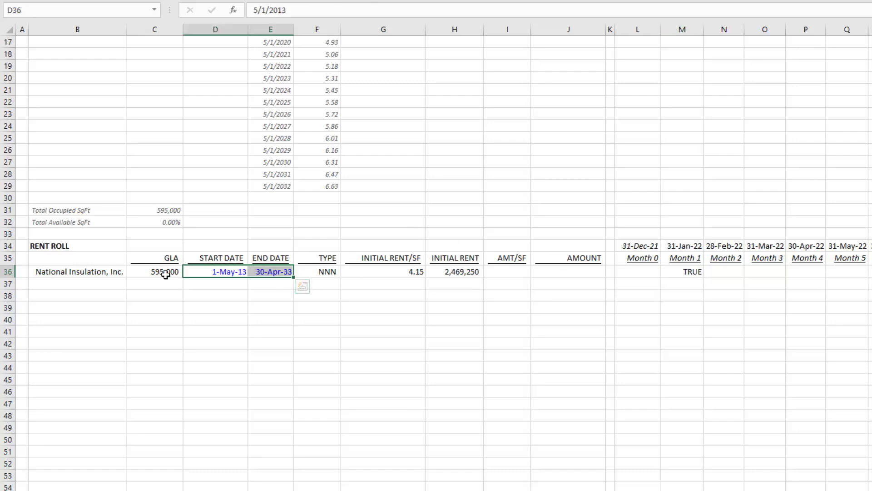
click(668, 271)
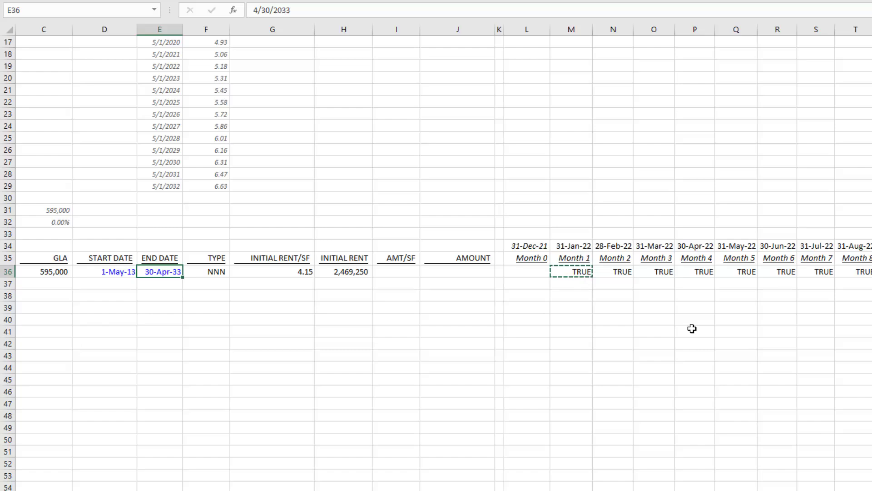
key(Right)
key(Right)
key(Right)
key(Right)
key(Right)
key(Right)
key(Right)
key(Right)
key(Right)
key(Right)
key(Right)
key(Right)
key(Right)
key(Right)
key(Right)
key(Right)
key(Right)
key(Right)
key(Right)
key(Right)
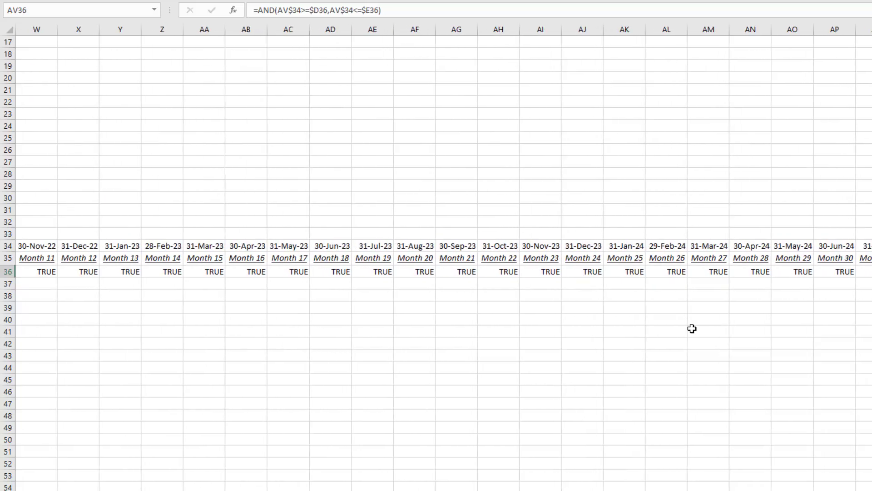
key(Right)
key(Right)
key(Right)
key(Right)
key(Right)
key(Right)
key(Right)
key(Right)
key(Right)
key(Right)
key(Right)
key(Right)
key(Right)
key(Right)
key(Right)
key(Right)
key(Right)
key(Right)
key(Right)
key(Right)
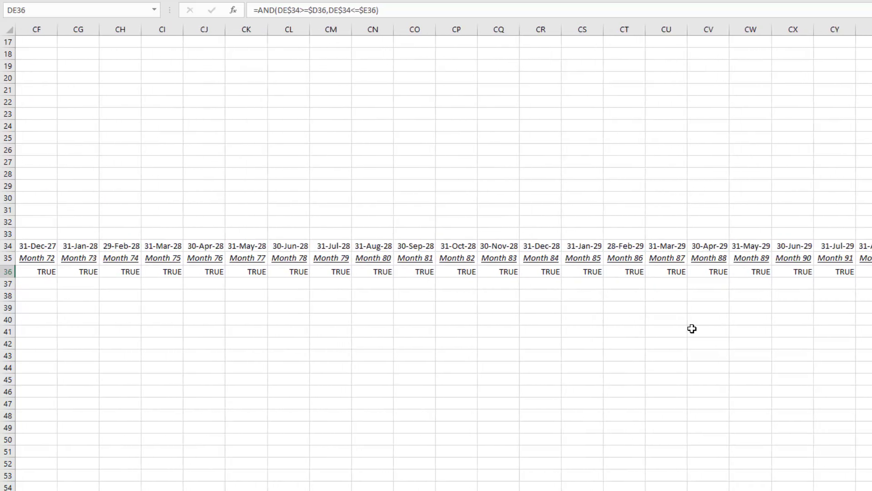
key(Right)
key(Right)
key(Right)
key(Right)
key(Right)
key(Right)
key(Right)
key(Right)
key(Right)
key(Right)
key(Right)
key(Right)
key(Right)
key(Right)
key(Right)
key(Right)
key(Right)
key(Right)
key(Right)
key(Right)
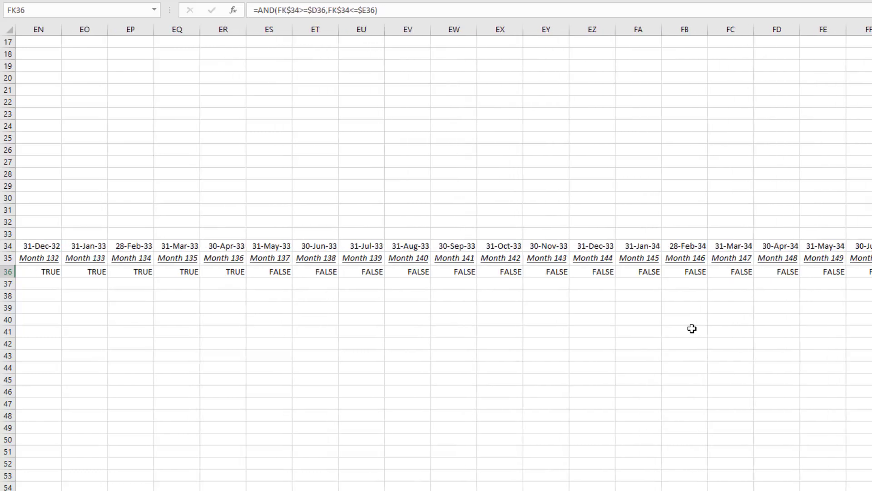
- Confirm row 36 shows TRUE through April 2033 (ER36) and FALSE from 31-May-33
click(273, 248)
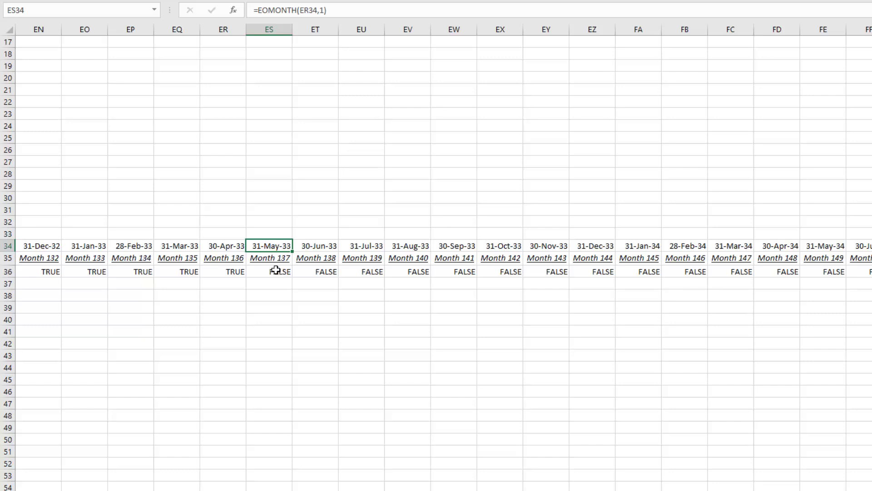
click(276, 270)
click(229, 248)
click(230, 270)
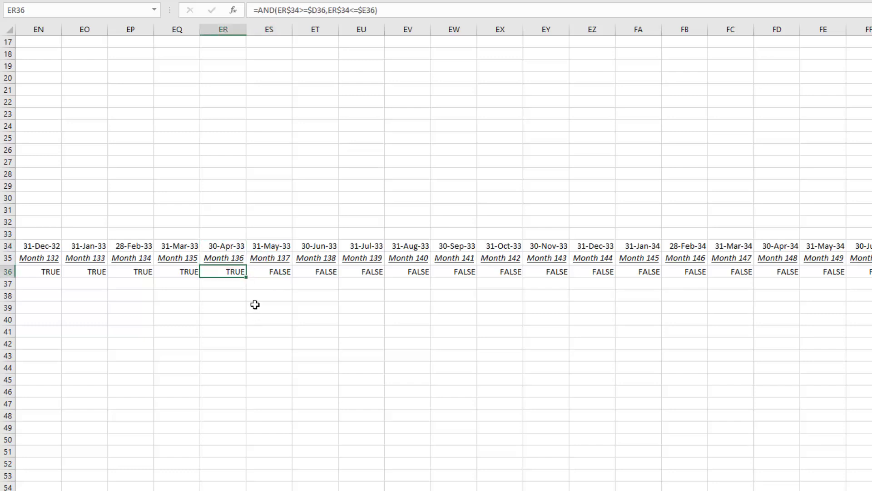
key(Left)
key(Right)
key(Right)
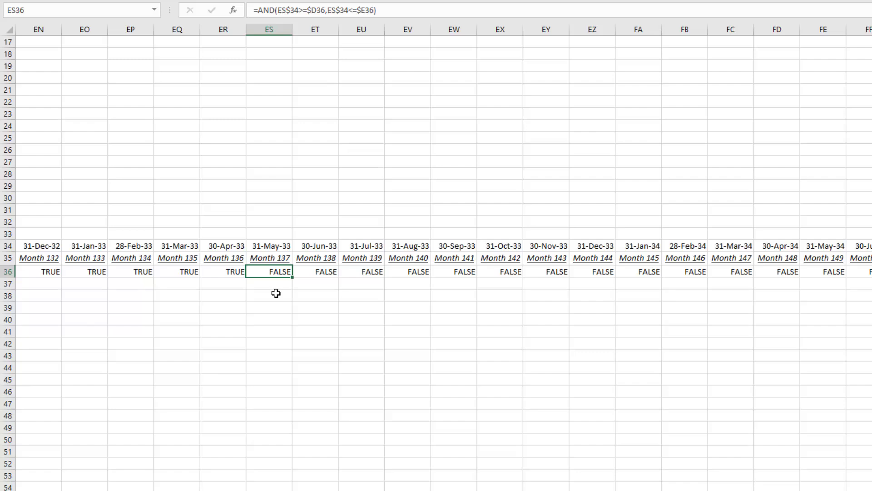
key(Left)
- Append *INDEX over the absolute rent-rate range $F$11:$F$29 to M36's formula
key(ctrl+Left)
key(ctrl+c)
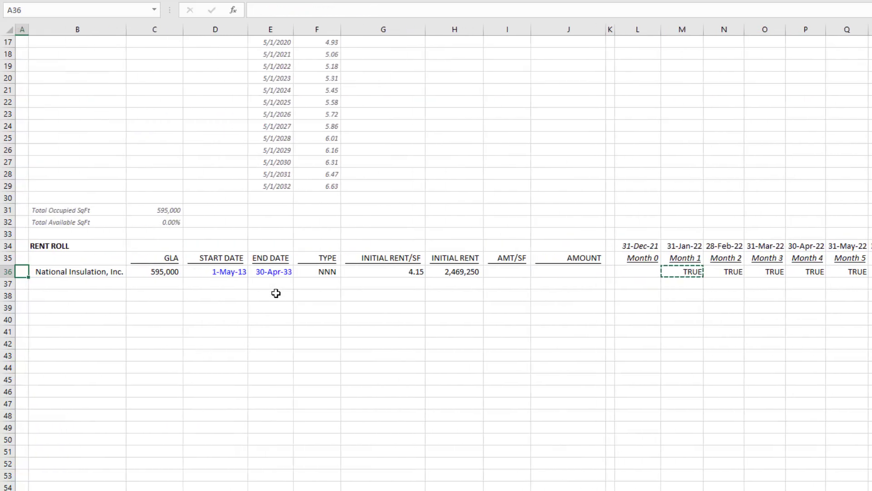
key(ctrl+Left)
key(ctrl+Left)
key(ctrl+Right)
key(ctrl+Right)
key(Left)
key(Right)
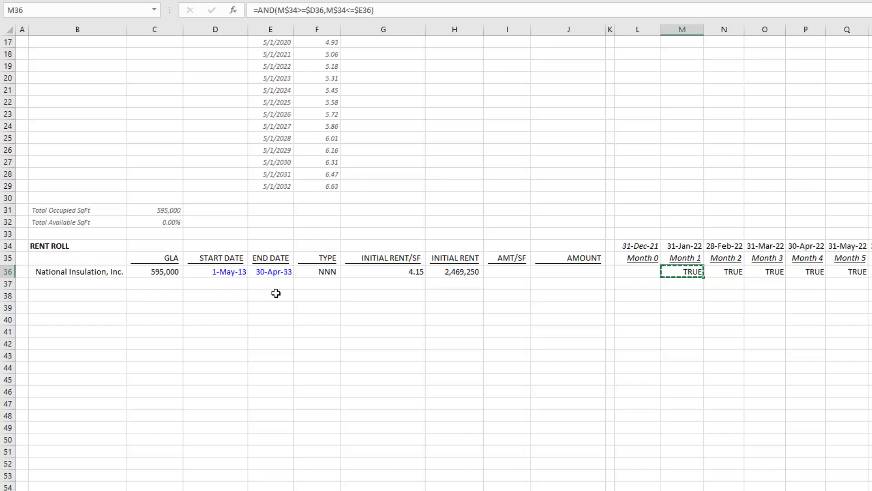
key(F2)
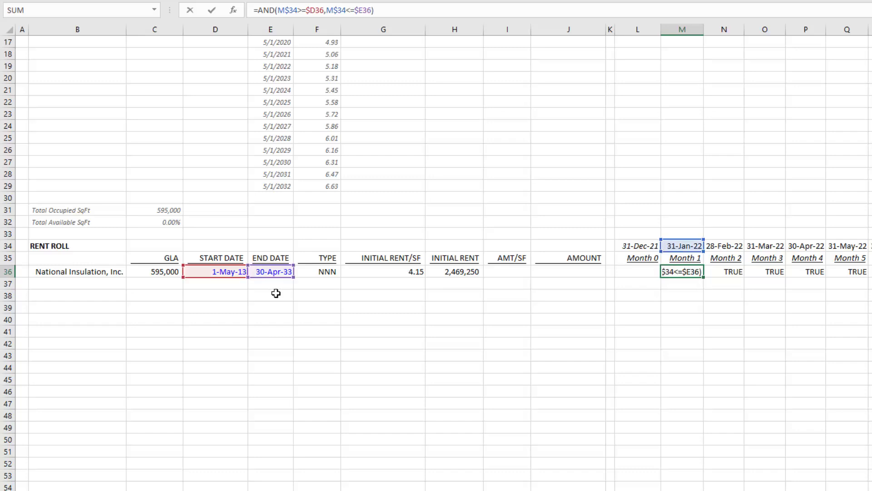
text(*)
text(index)
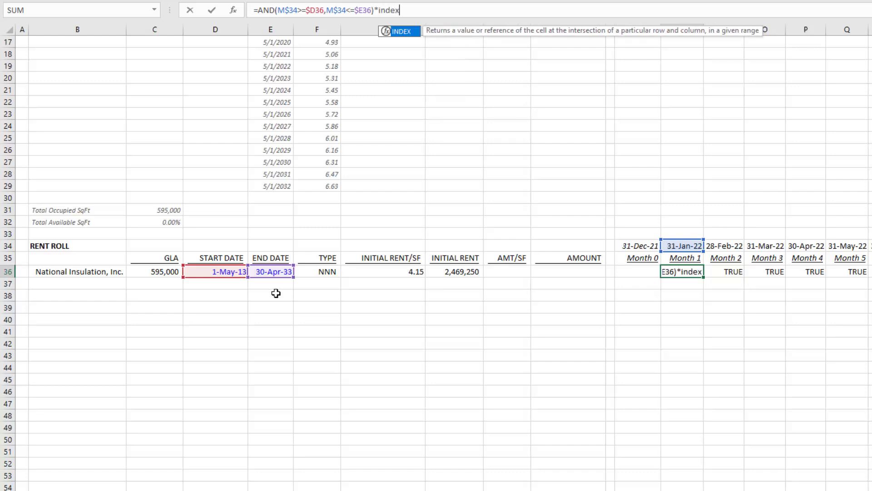
key(Tab)
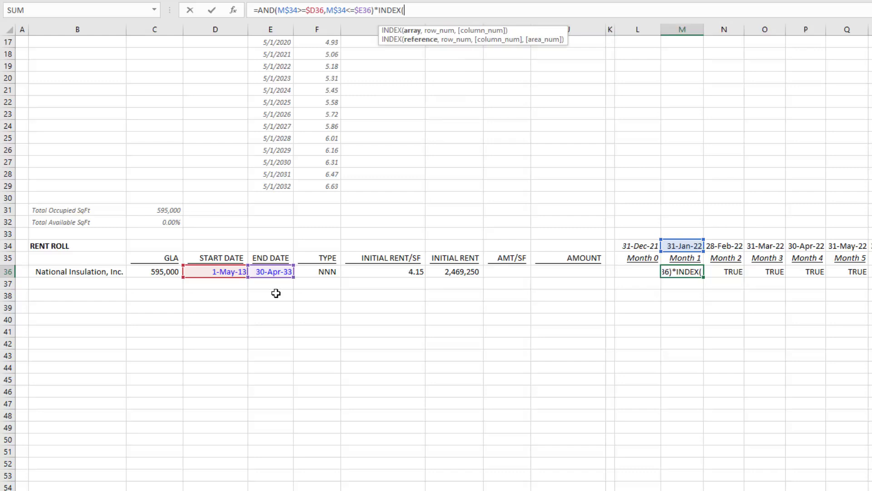
key(Left)
key(Left)
key(Left)
key(Left)
key(Left)
key(Left)
key(Left)
key(Left)
key(Up)
key(Up)
key(Up)
key(Up)
key(Up)
key(Up)
key(Up)
key(Up)
key(Up)
key(Up)
key(Up)
key(Up)
key(Up)
key(Up)
key(Up)
key(Up)
key(Up)
key(Up)
key(Up)
key(Up)
key(Down)
key(Down)
key(Down)
key(Down)
key(Down)
key(Right)
key(ctrl+shift+Down)
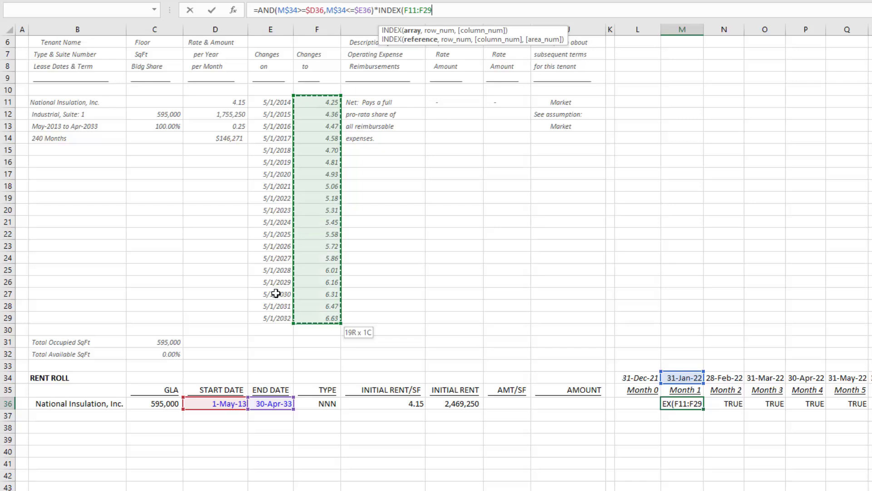
key(F4)
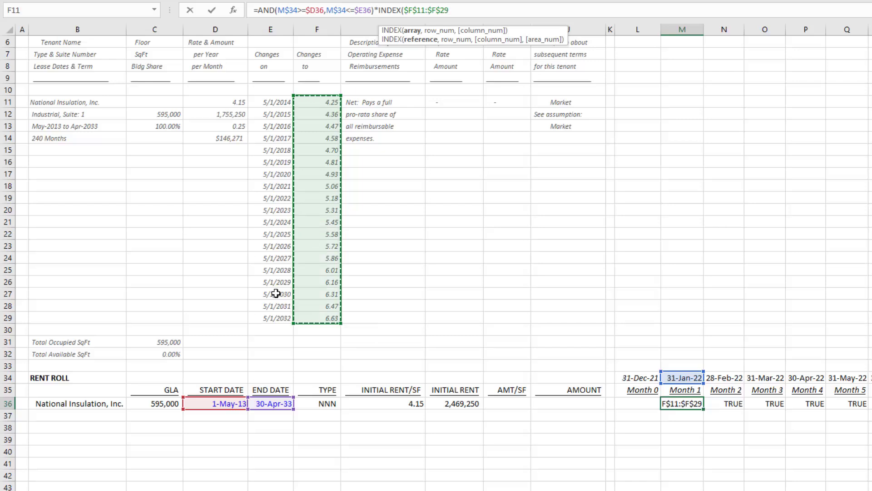
- Use the eighth rate, so M36 ends with *INDEX($F$11:$F$29,8)
text(,)
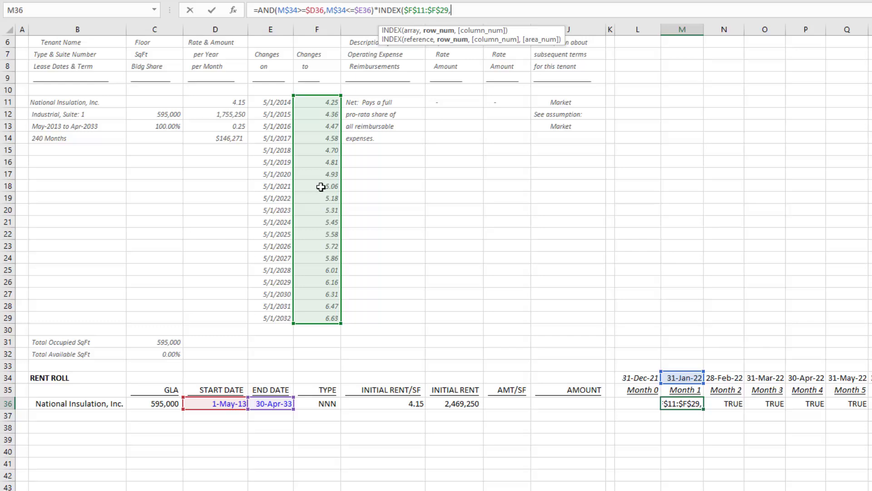
text(8))
key(Return)
key(Up)
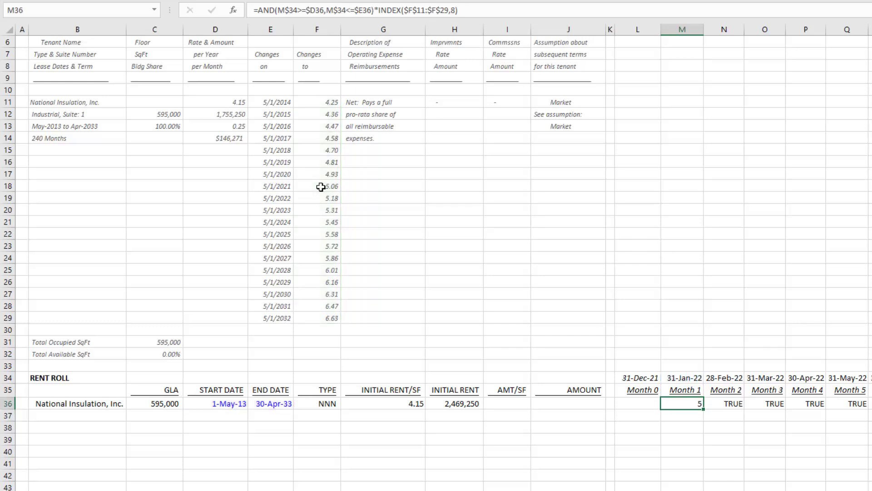
- Add two decimal places so M36 displays 5.06
key(alt+h)
key(0)
key(alt+h)
key(0)
key(F2)
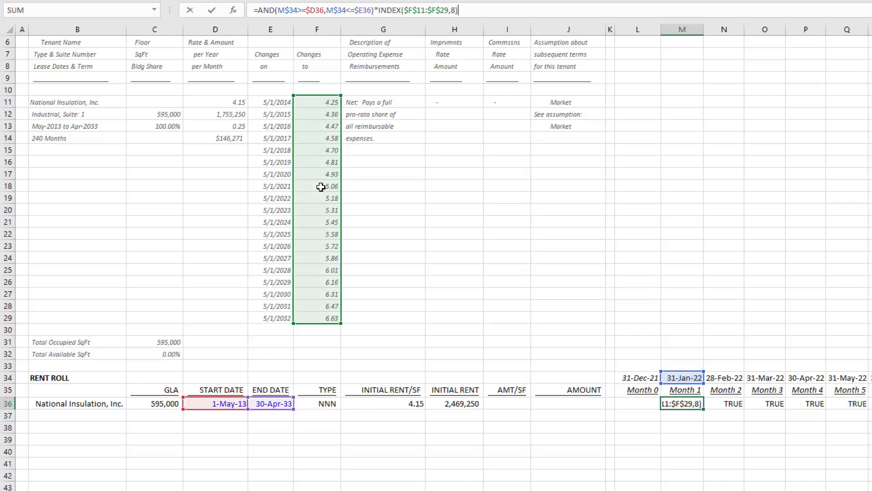
key(Escape)
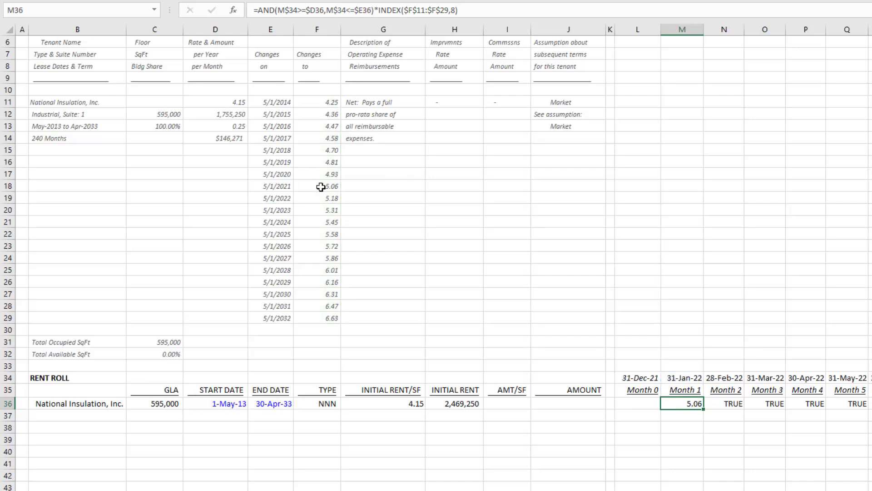
- Replace the hard-coded 8 in M36 with MATCH on the Month 1 date M$34
key(F2)
key(Left)
key(Left)
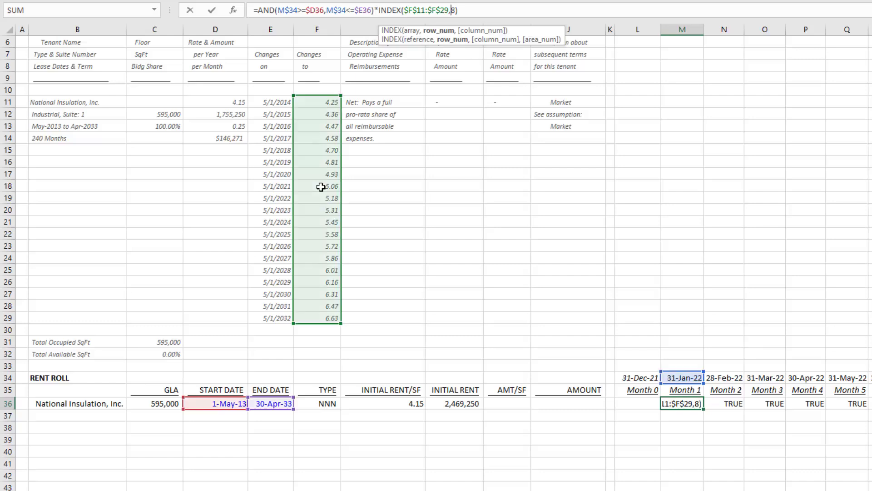
key(Right)
key(BackSpace)
text(match)
key(Tab)
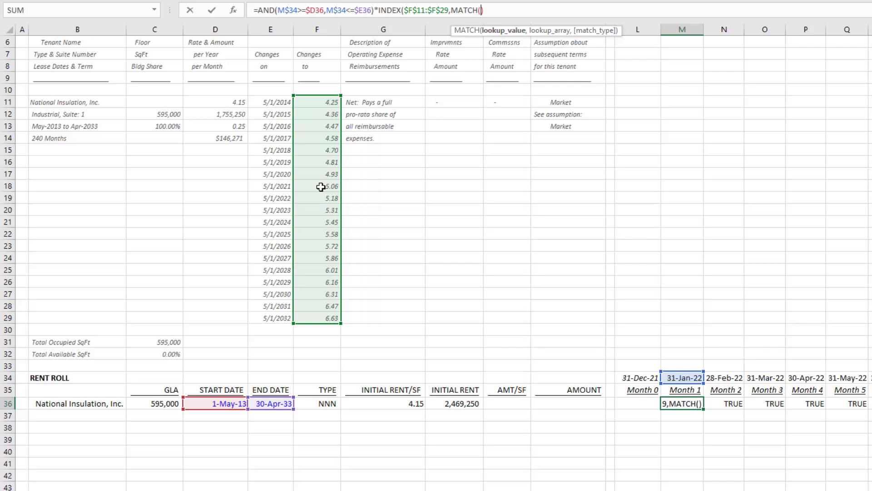
key(Up)
key(Up)
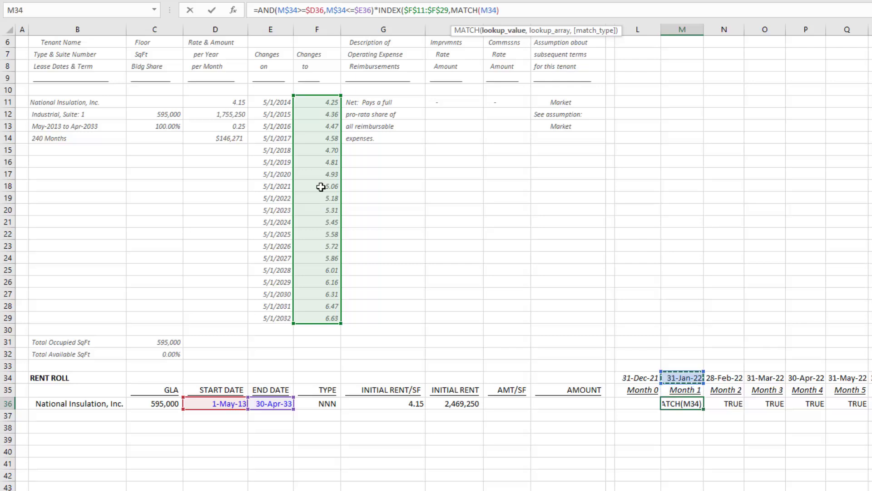
key(F4)
key(F4)
- Match against the change dates $E$11:$E$29 and accept the correction, showing 5.1
text(,)
key(Up)
key(Left)
key(Up)
key(Left)
key(Up)
key(Left)
key(Up)
key(Left)
key(Up)
key(Left)
key(Up)
key(Left)
key(Up)
key(Left)
key(Left)
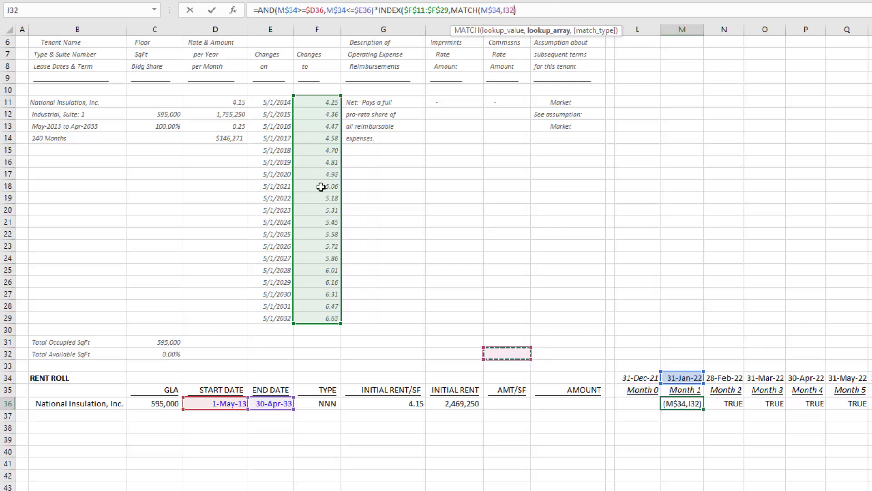
key(shift+Up)
key(shift+Up)
key(shift+Up)
key(shift+Up)
key(shift+Up)
key(shift+Up)
key(shift+Up)
key(shift+Up)
key(shift+Up)
key(shift+Up)
key(shift+Up)
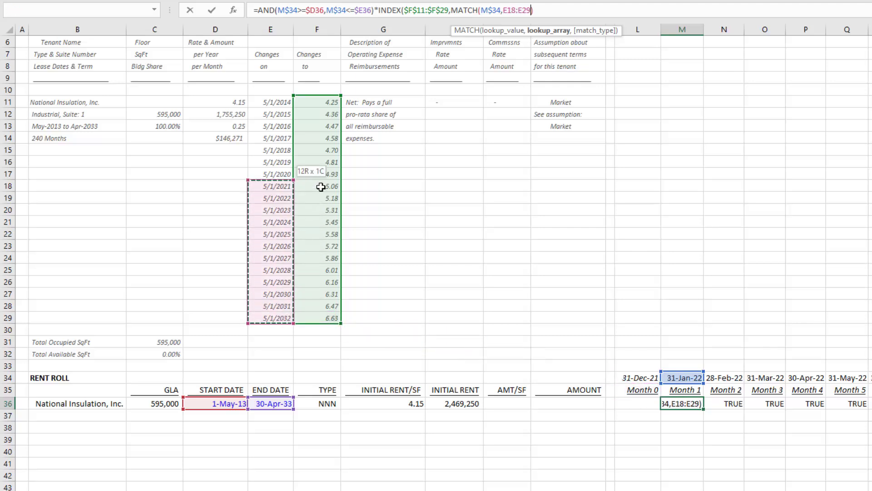
key(shift+Up)
key(shift+Up)
key(shift+Up)
key(F4)
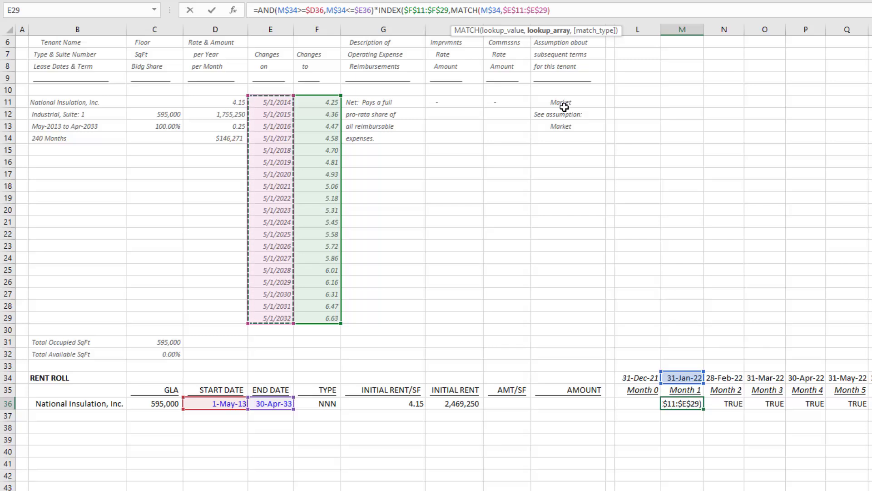
key(Return)
key(Return)
key(Up)
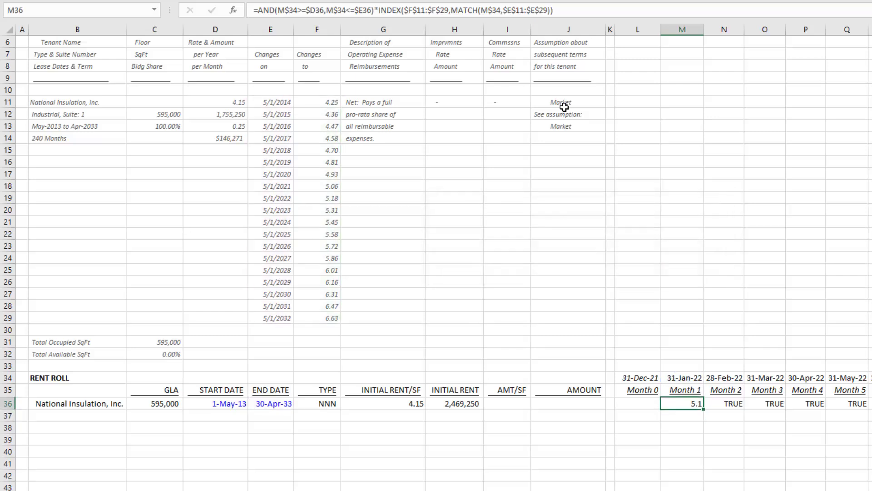
- Review the Month 1 rate formula and date, adjusting the displayed decimal places
key(ctrl+shift+1)
key(F2)
key(Escape)
click(695, 379)
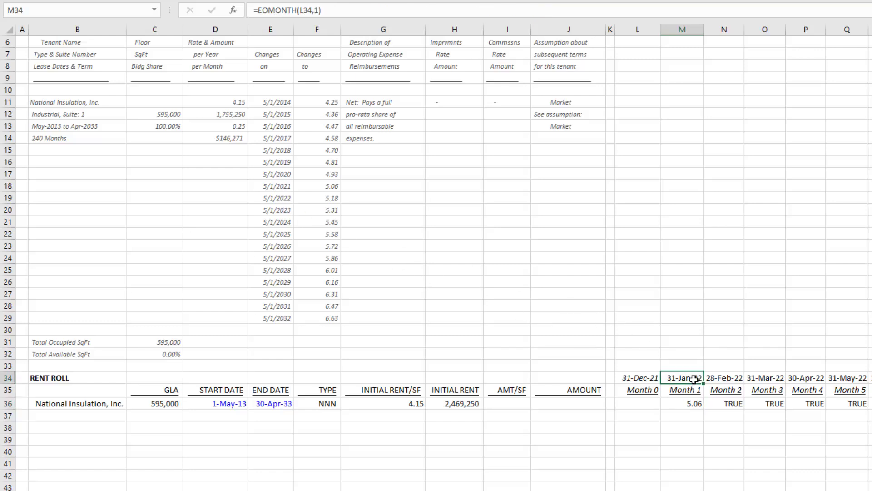
click(691, 403)
key(alt+h)
key(9)
key(alt+h)
key(9)
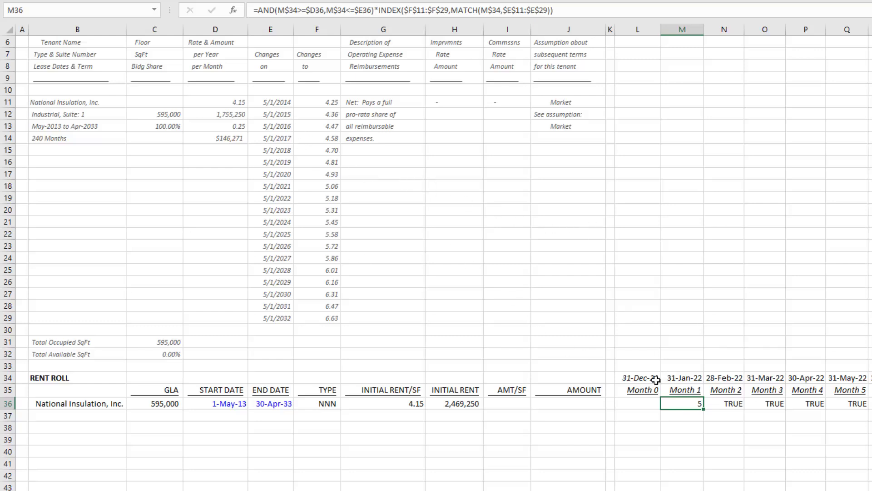
- Append /12*$C$36 to the Month 1 formula in M36 so it gives monthly rent
click(380, 10)
click(552, 10)
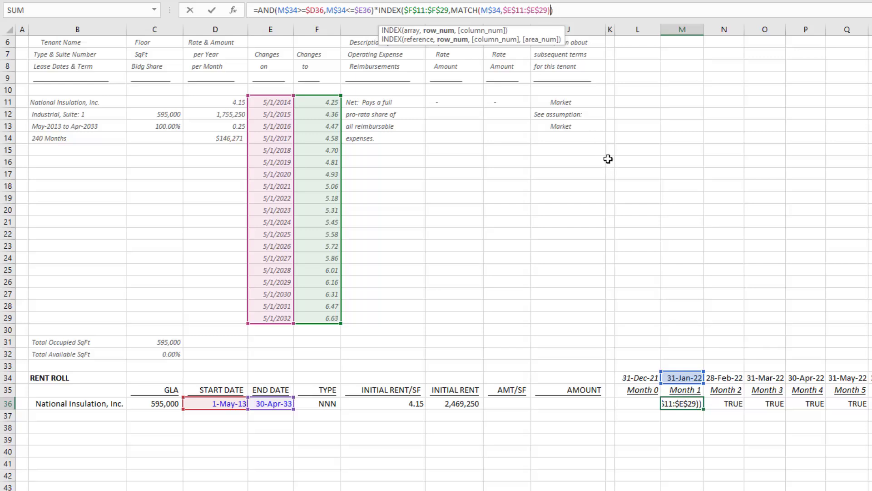
key(Right)
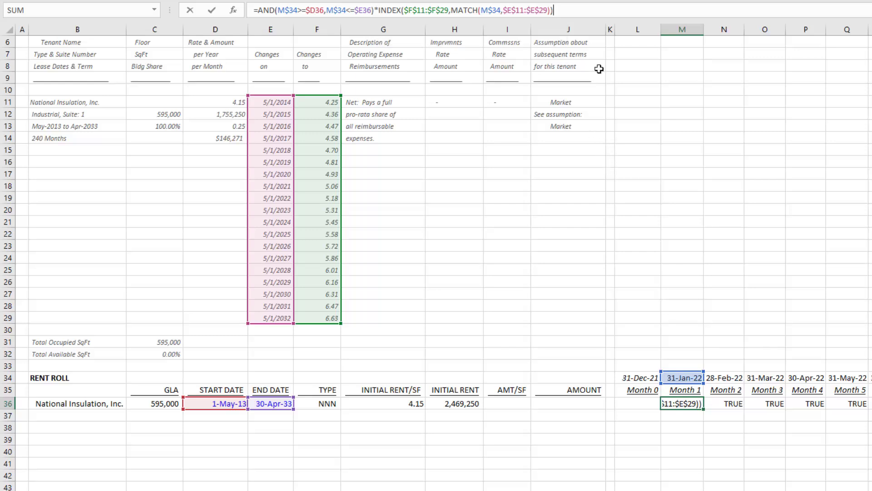
text(/12*)
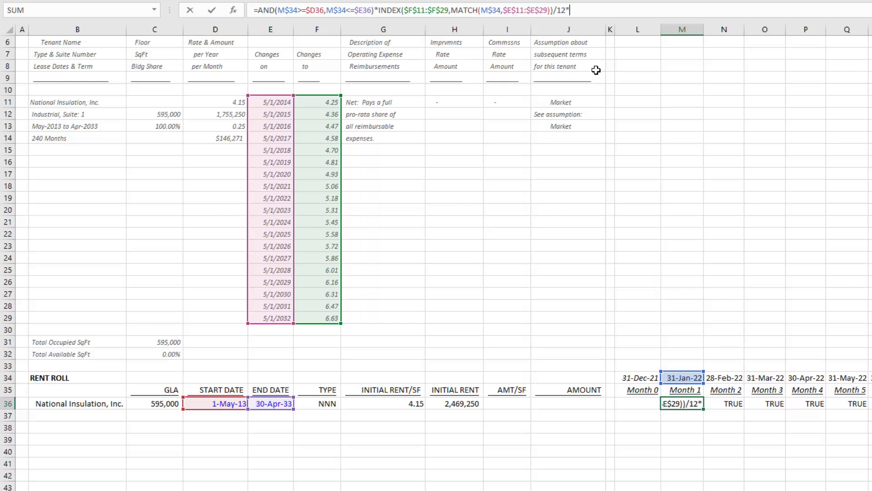
click(171, 402)
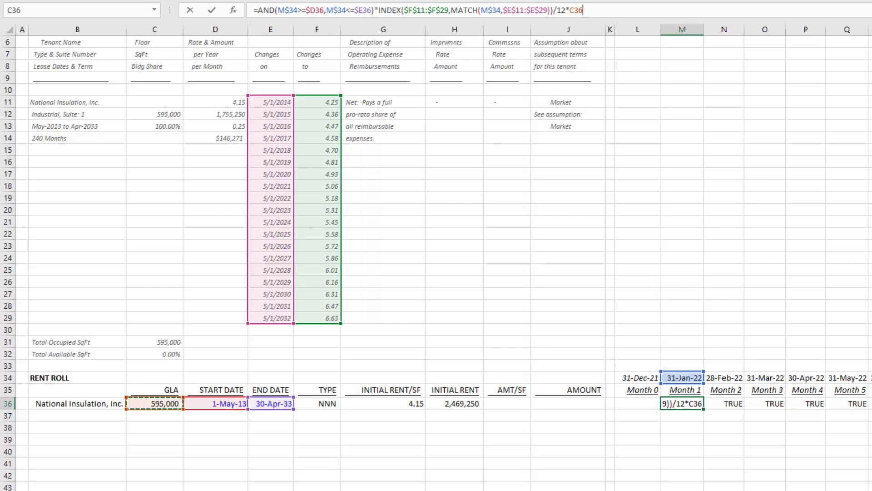
key(F4)
key(F4)
key(F4)
key(Return)
- Copy the M36 rent formula across row 36 through column GE
key(Up)
key(ctrl+c)
key(ctrl+shift+Right)
key(ctrl+v)
- Verify rents show 250,712 for Months 1–4, rising to 256,980 from May-22
key(ctrl+BackSpace)
key(Left)
key(Right)
key(Right)
key(Right)
key(Right)
key(Right)
key(Right)
key(Right)
key(Right)
key(Right)
key(Left)
key(Left)
key(Left)
key(Left)
key(Left)
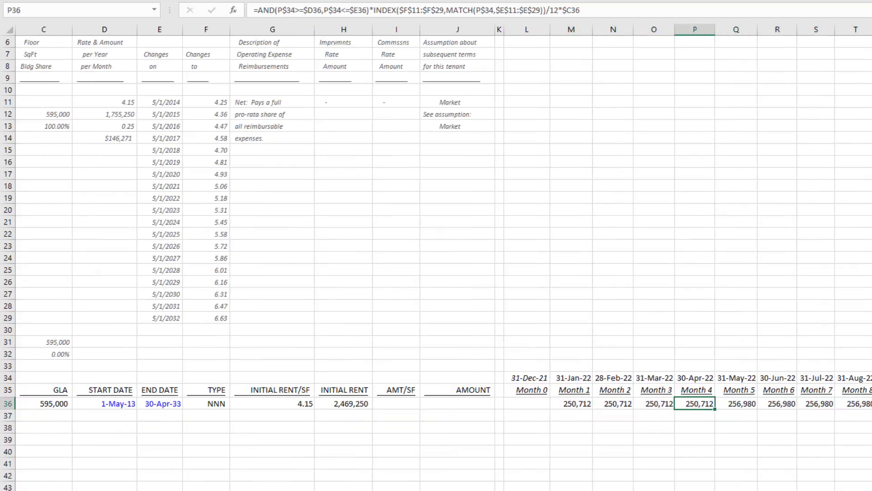
key(Up)
key(Up)
key(Down)
key(Right)
key(Right)
key(Down)
key(Left)
key(Left)
key(Right)
key(Up)
key(Up)
key(Down)
key(Up)
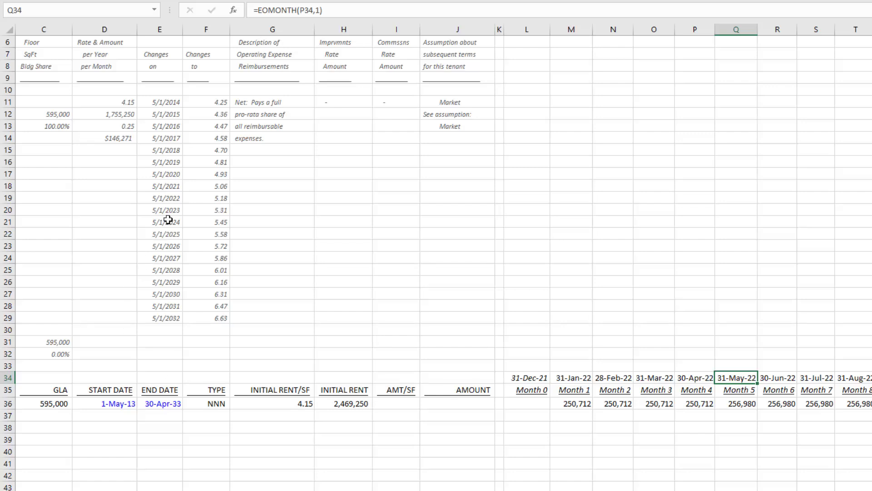
click(166, 197)
drag(166, 196, 208, 199)
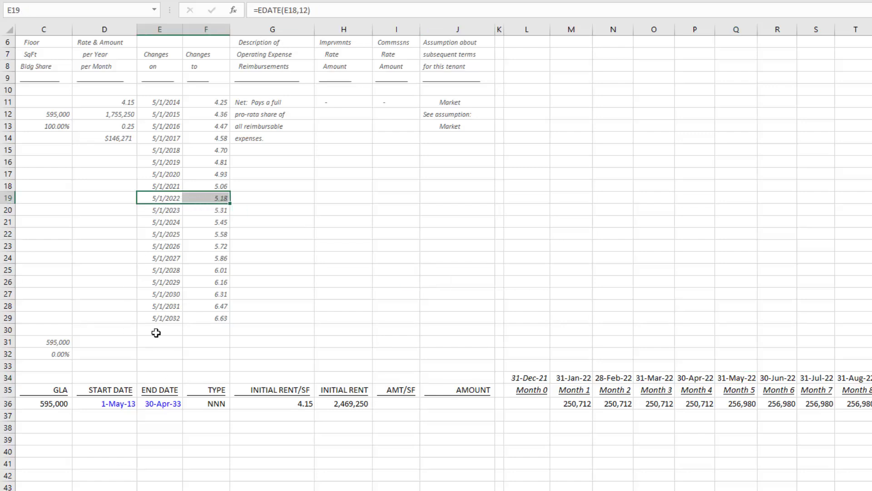
click(208, 198)
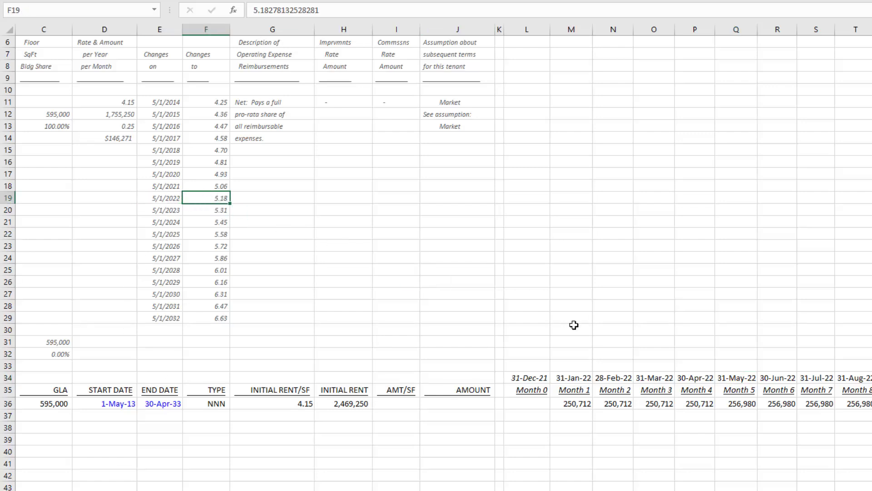
click(698, 403)
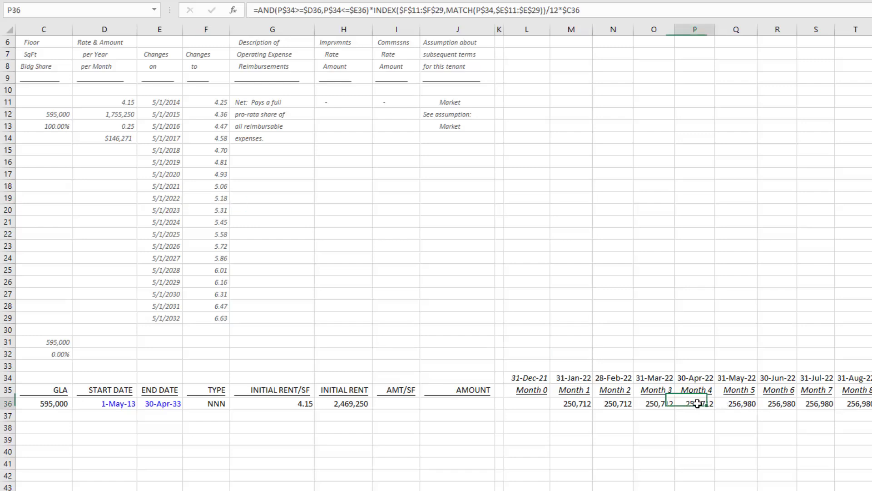
drag(703, 378, 701, 396)
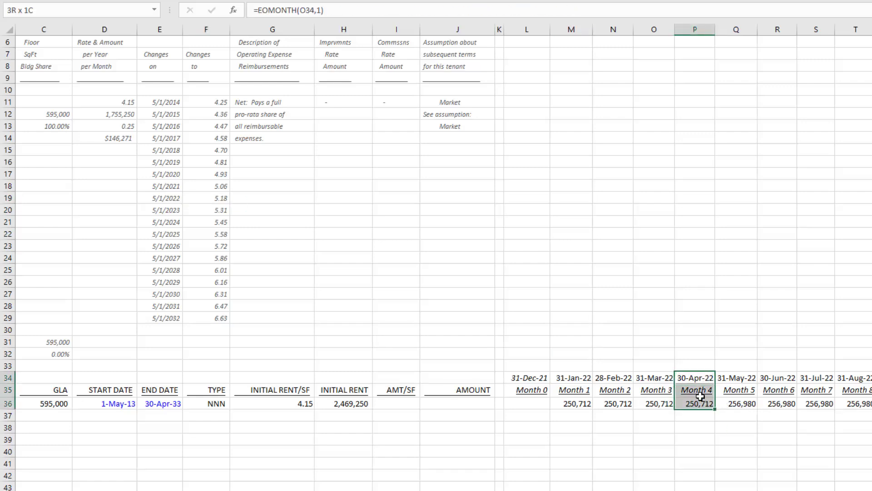
click(209, 185)
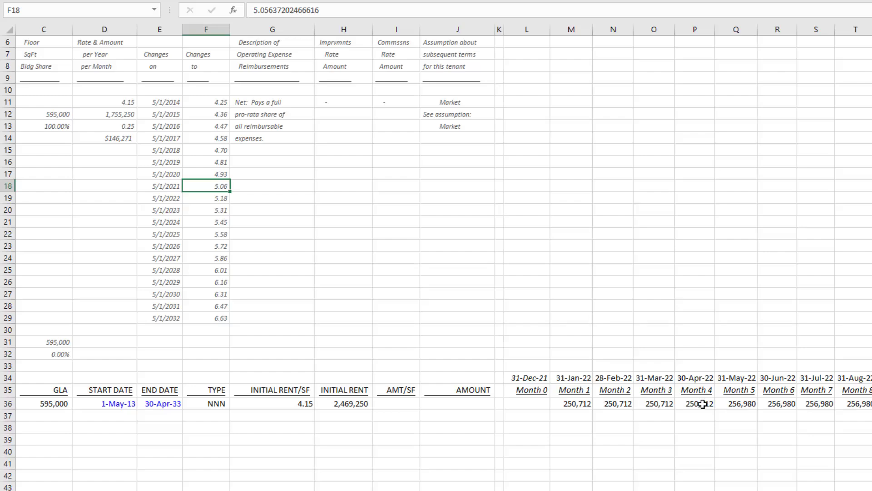
click(732, 404)
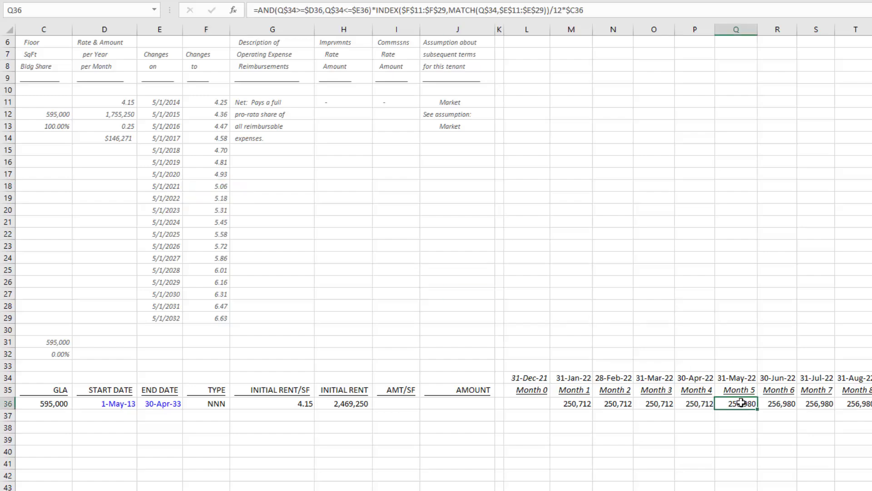
key(Right)
key(Right)
key(Right)
key(Right)
key(Right)
key(Right)
key(Right)
key(Right)
key(Right)
key(Right)
key(Right)
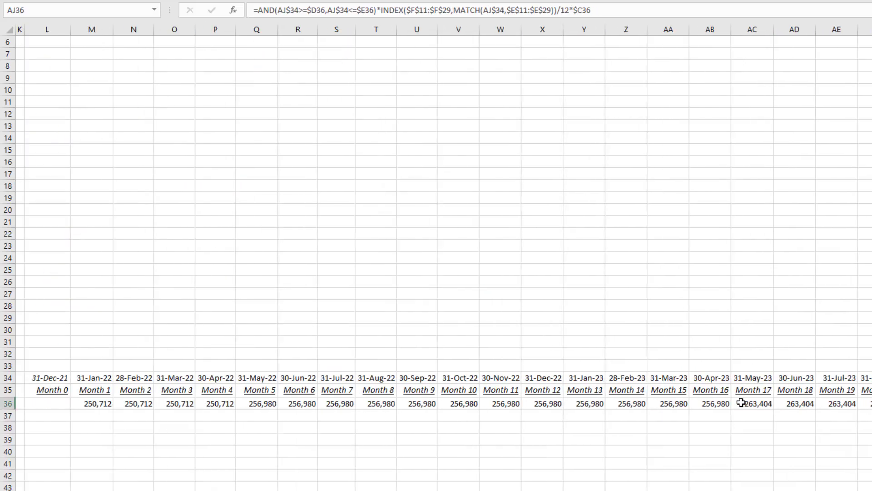
key(Right)
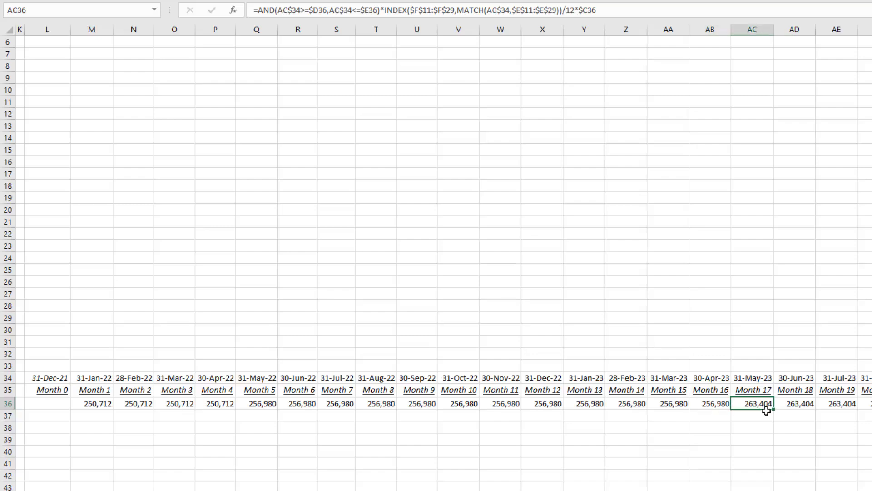
key(Right)
key(Right)
key(Right)
key(Right)
key(Right)
key(Right)
key(Right)
key(Right)
key(Right)
key(Right)
key(Right)
key(Right)
key(Right)
key(Right)
key(Right)
key(Right)
key(Right)
key(Right)
key(Right)
key(Right)
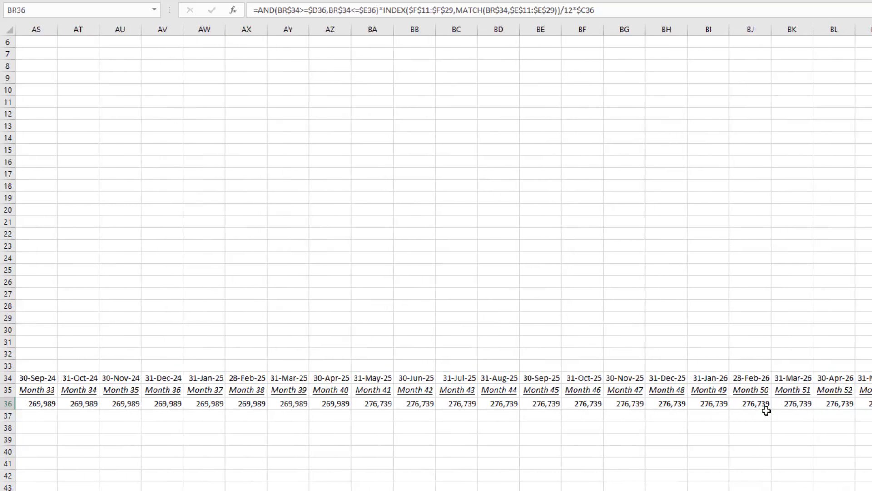
click(548, 404)
click(578, 402)
key(Right)
key(Right)
key(Right)
key(Right)
key(Right)
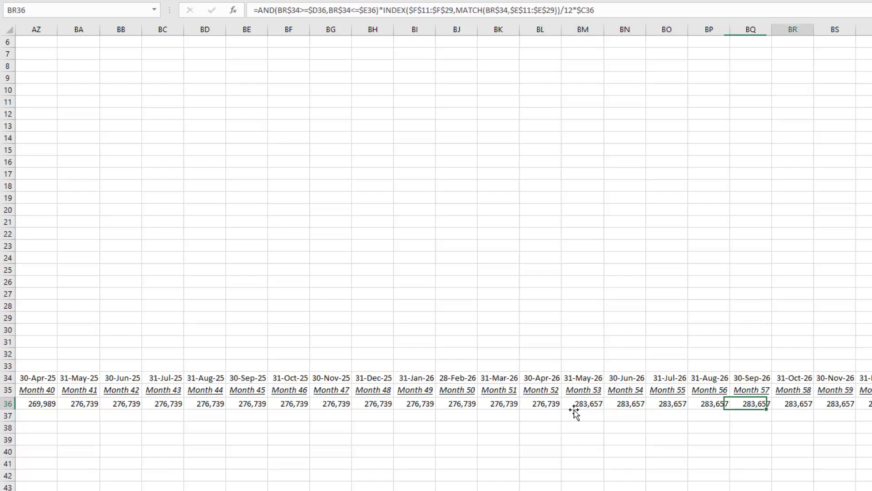
key(Right)
key(Right)
key(Right)
key(Right)
key(Right)
key(Right)
key(Right)
key(Right)
key(Right)
key(Right)
key(Right)
key(Right)
key(Right)
key(Right)
key(Right)
key(Right)
key(Right)
key(Right)
key(Right)
key(Right)
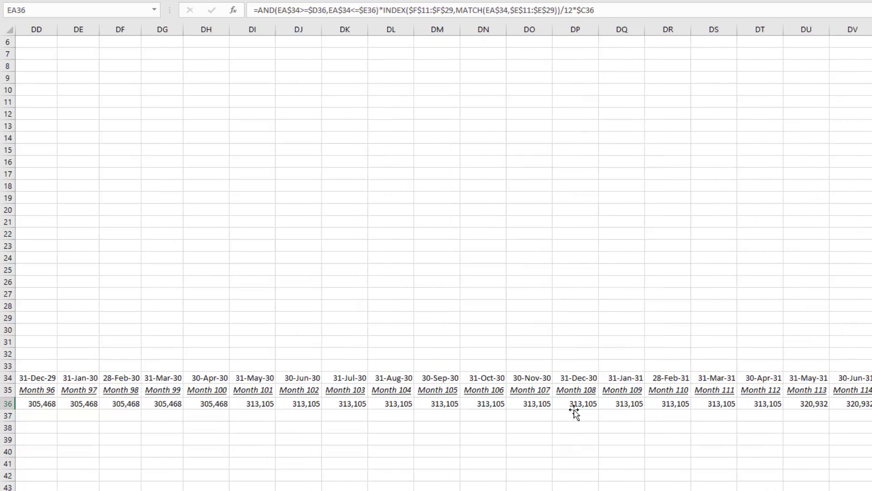
key(Right)
key(Right)
key(Right)
key(Right)
key(Right)
key(Right)
key(Right)
key(Right)
key(Right)
key(Right)
key(Right)
key(Right)
key(Right)
key(Right)
key(Right)
key(Right)
key(Right)
key(Right)
key(Right)
key(Right)
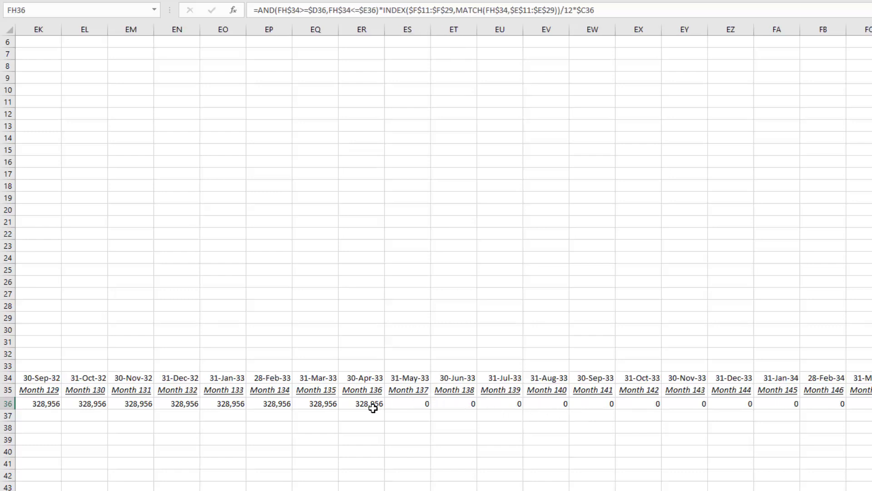
click(371, 405)
click(358, 382)
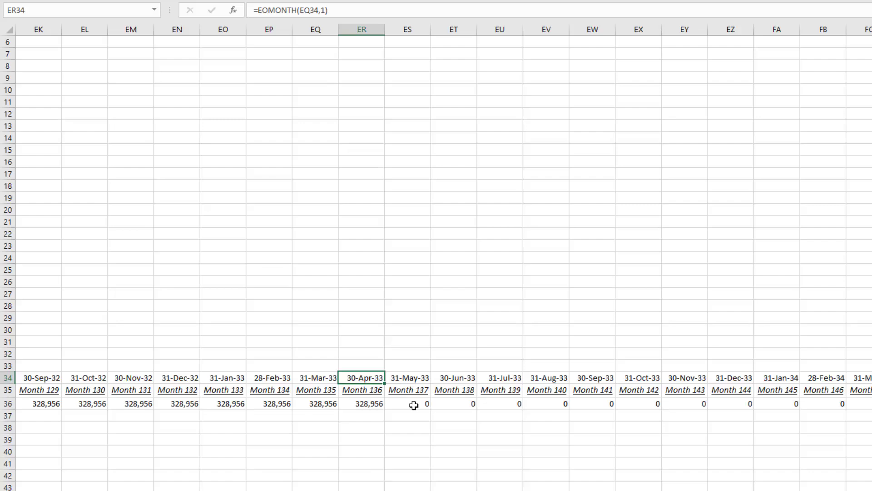
click(413, 405)
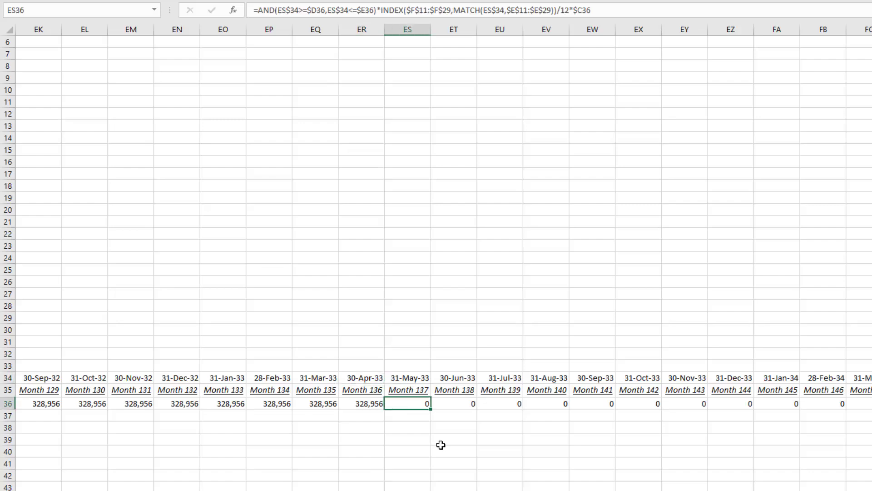
key(Home)
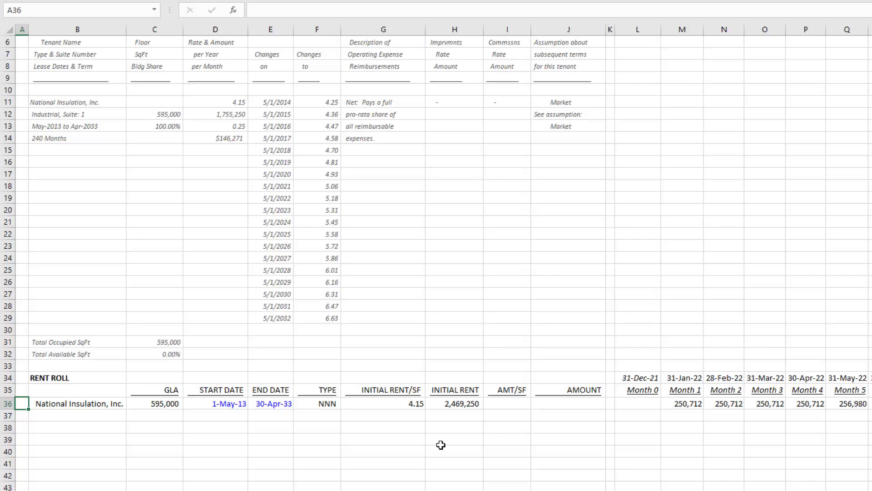